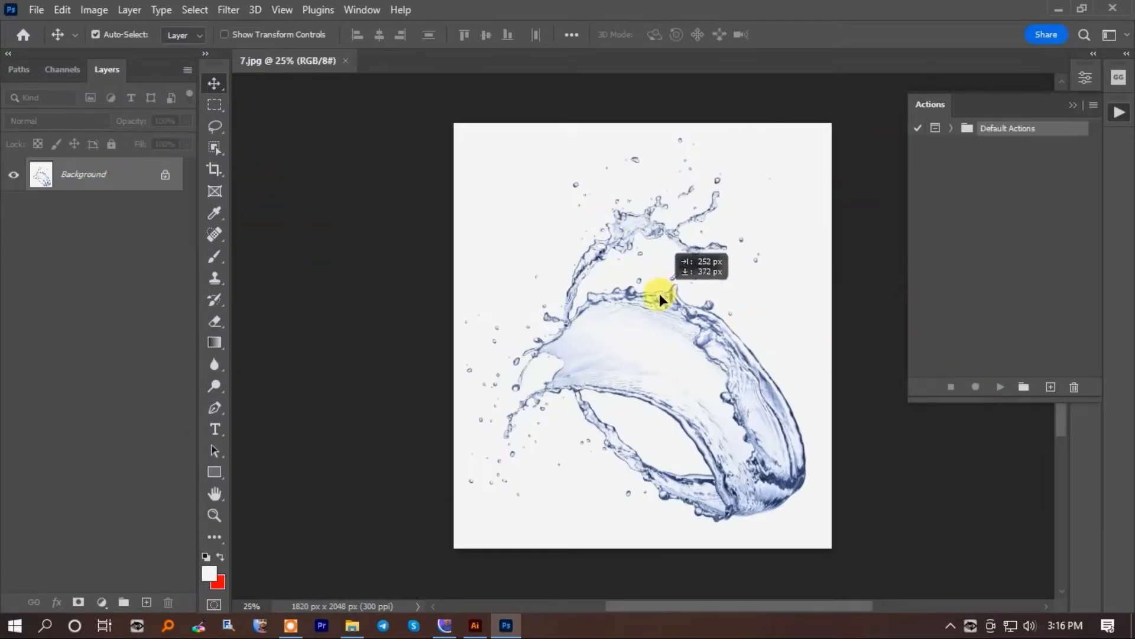
- Create a new action set named MyAction
{"action": "left_click_drag", "start_coordinate": [661, 291], "coordinate": [662, 292]}
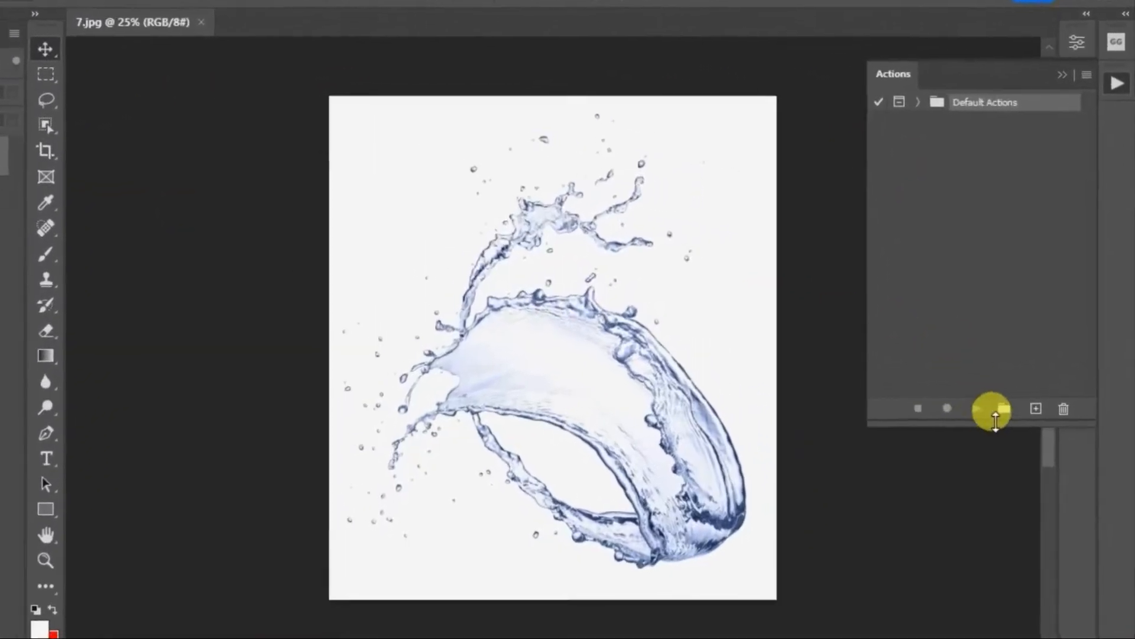
{"action": "left_click", "coordinate": [1023, 387]}
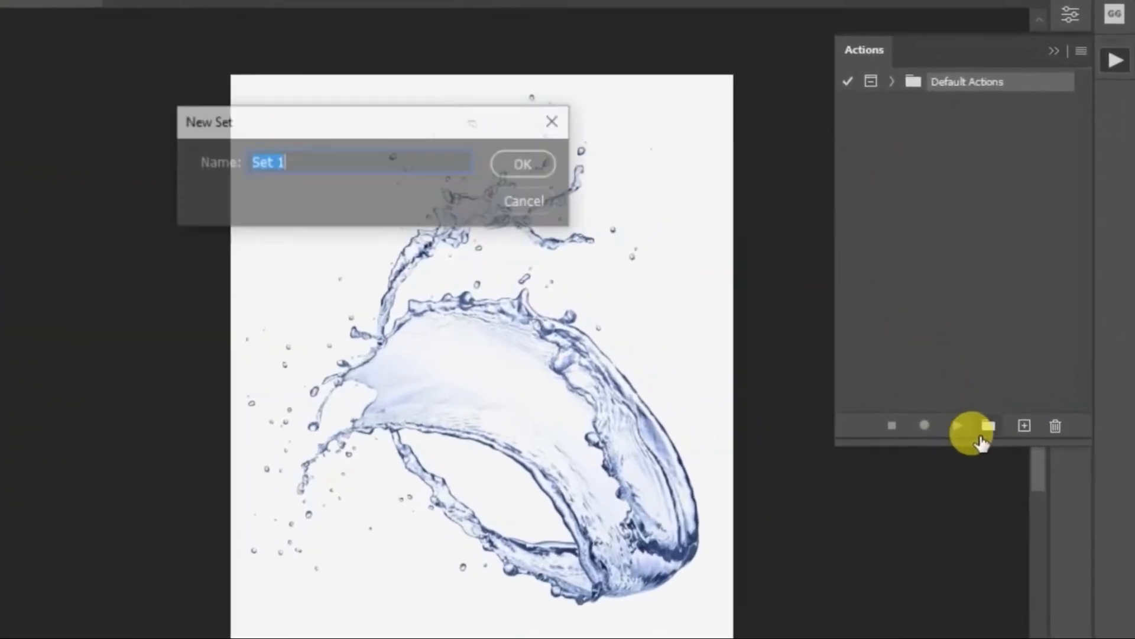
{"action": "type", "text": "MyAction"}
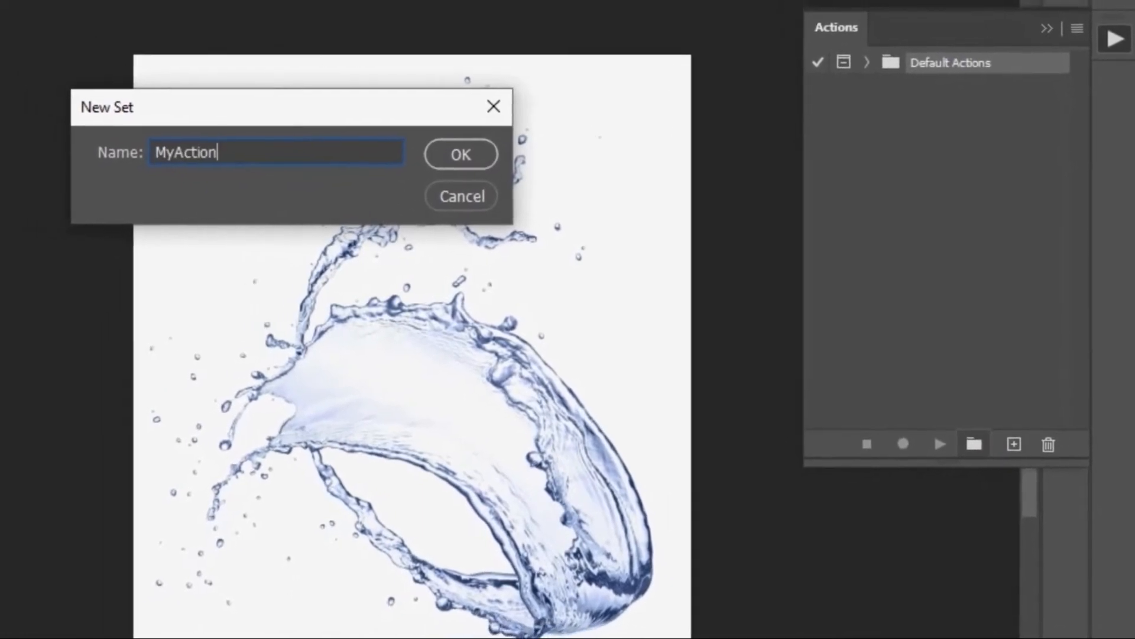
{"action": "key", "text": "Return"}
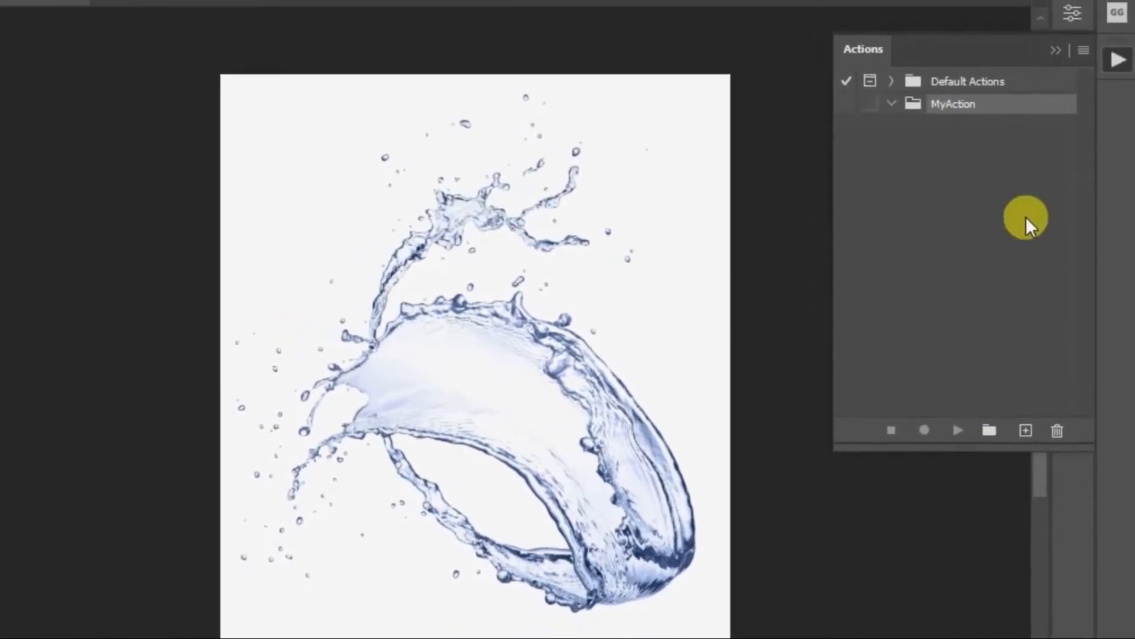
- Start recording a new action named My Action in the MyAction set
{"action": "left_click", "coordinate": [1025, 430]}
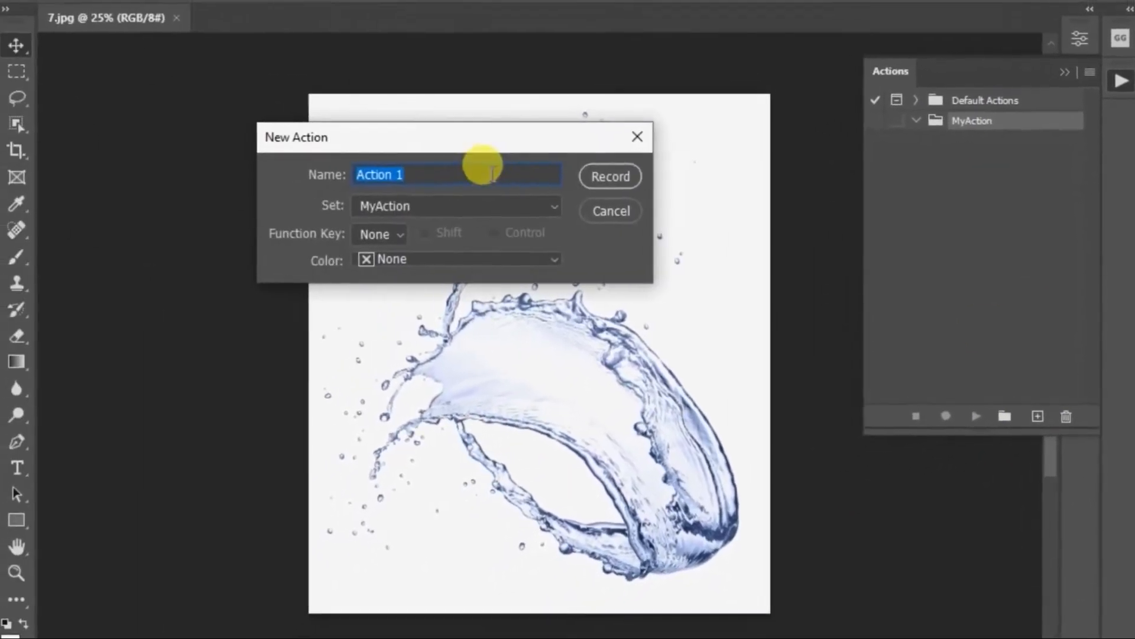
{"action": "type", "text": "My Action"}
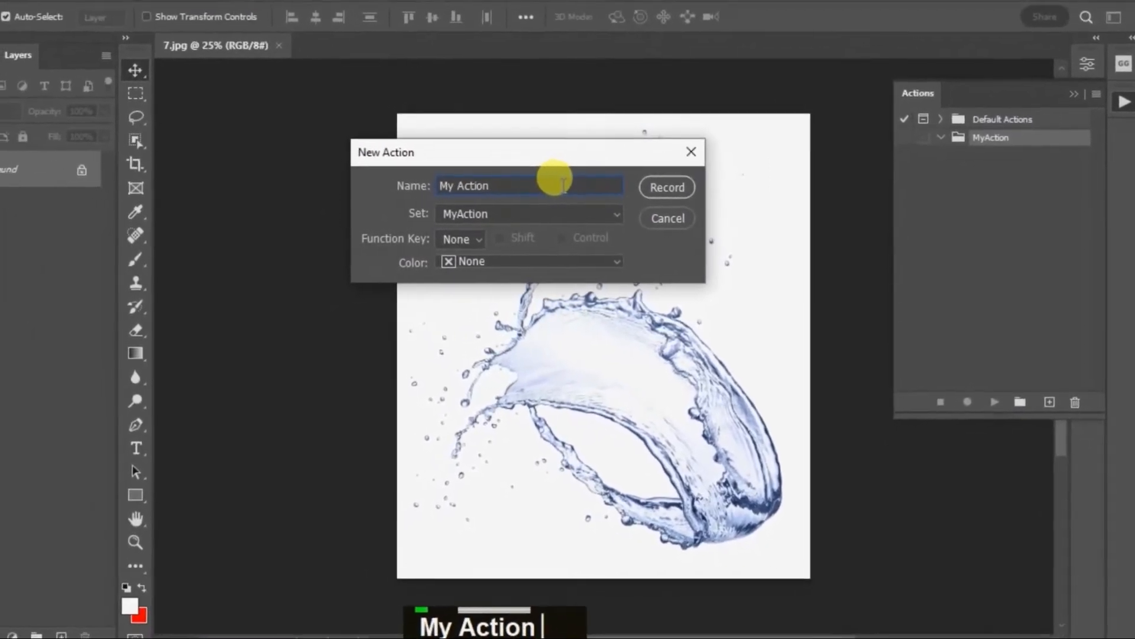
{"action": "key", "text": "Return"}
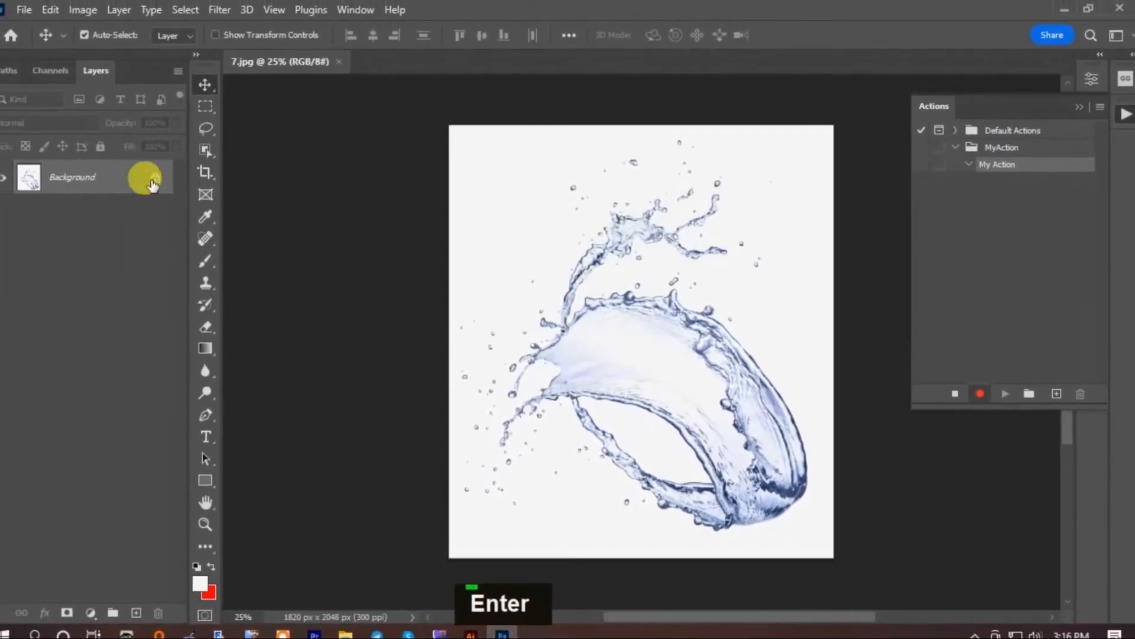
- Unlock the Background layer of 7.jpg, then select and copy the entire image
{"action": "left_click", "coordinate": [152, 185]}
{"action": "key", "text": "ctrl+a"}
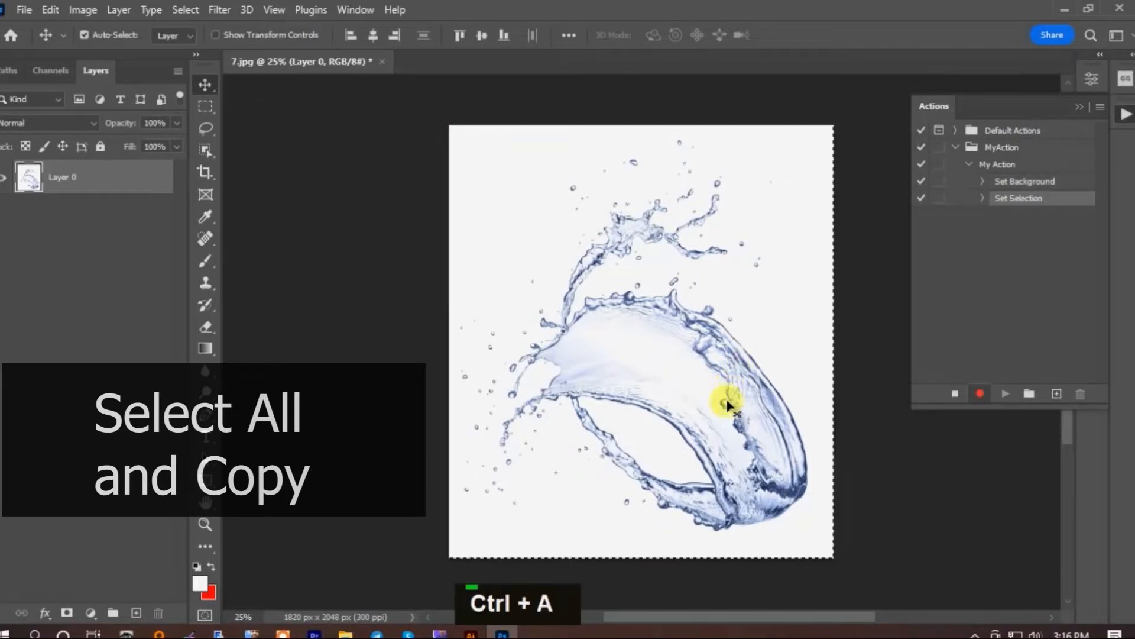
{"action": "key", "text": "ctrl+c"}
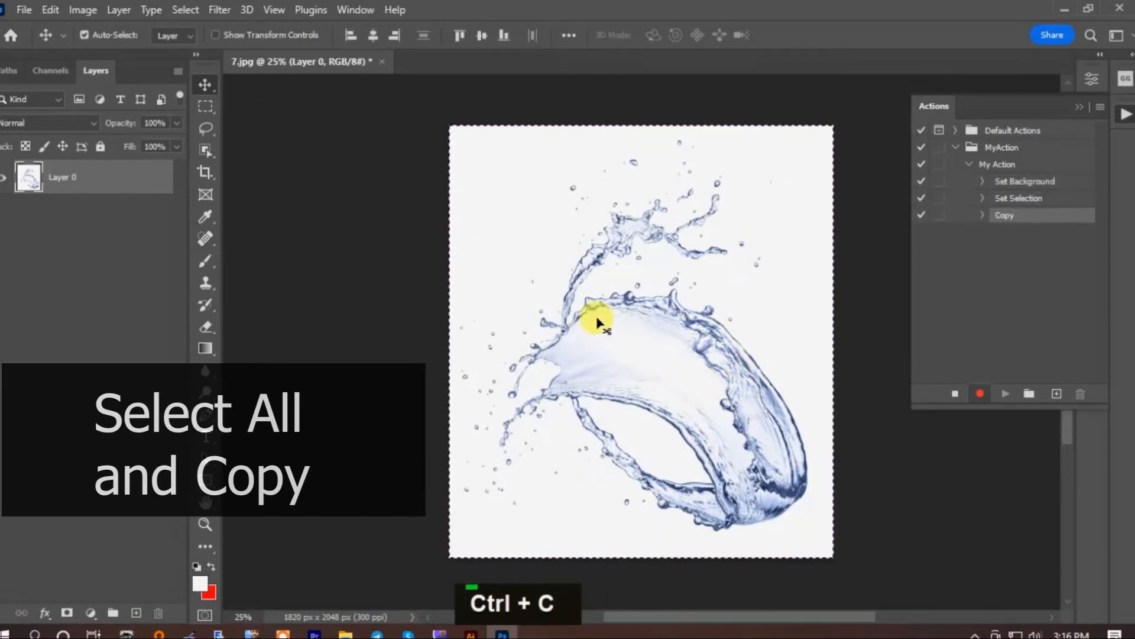
- Add a mask to Layer 0, paste the copied image into it and invert the mask
{"action": "left_click", "coordinate": [66, 612]}
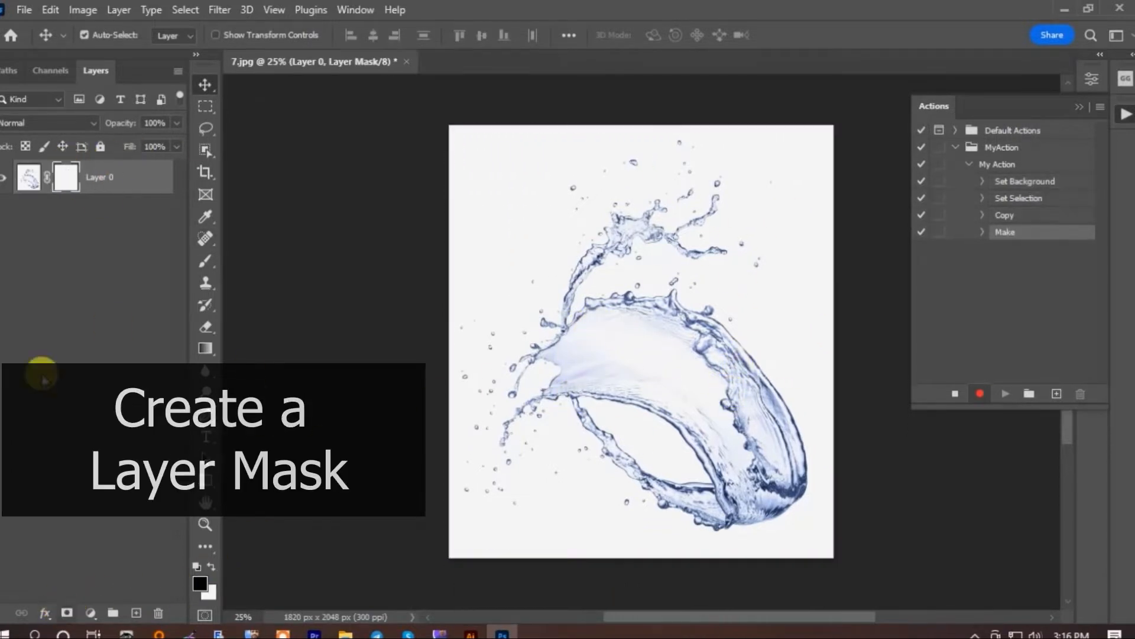
{"action": "left_click", "coordinate": [65, 177]}
{"action": "left_click", "coordinate": [65, 177], "text": "alt"}
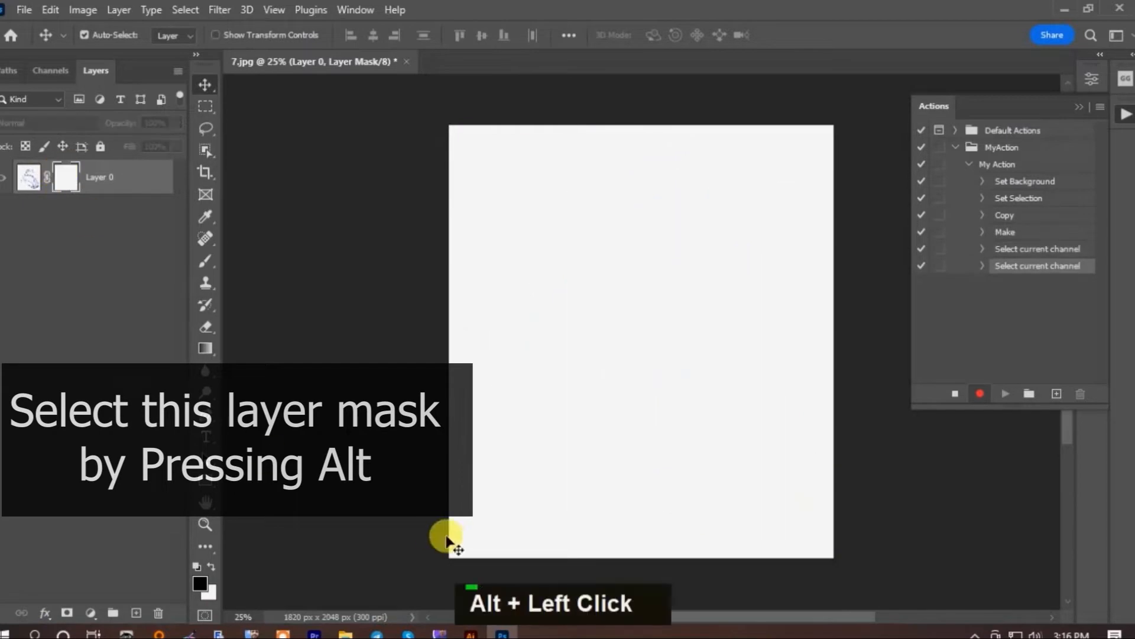
{"action": "key", "text": "ctrl+v"}
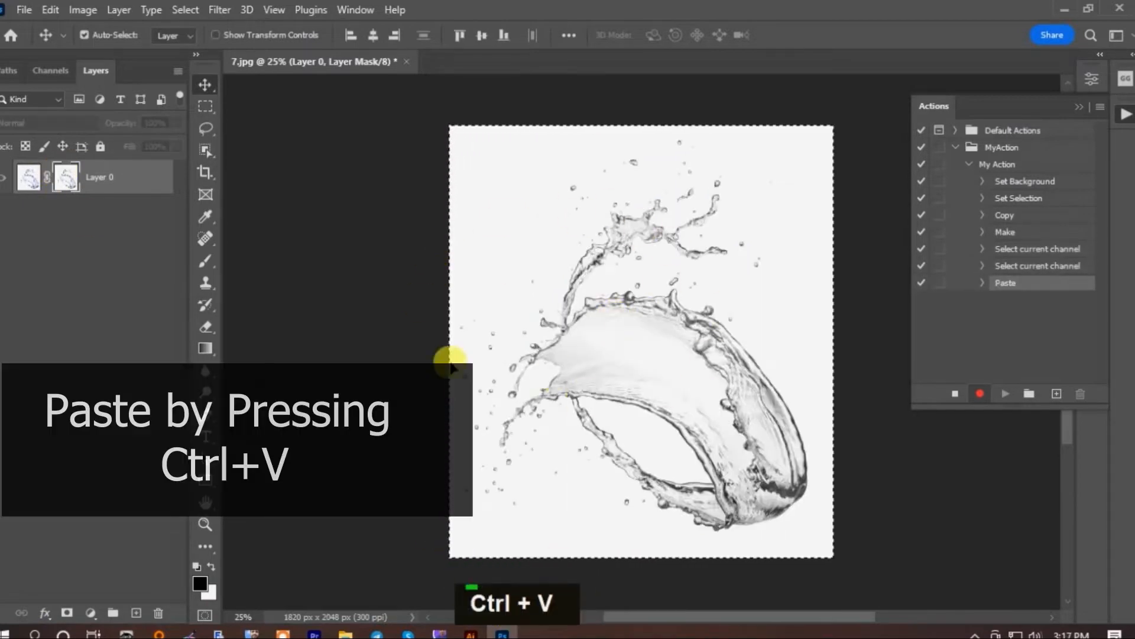
{"action": "key", "text": "ctrl+i"}
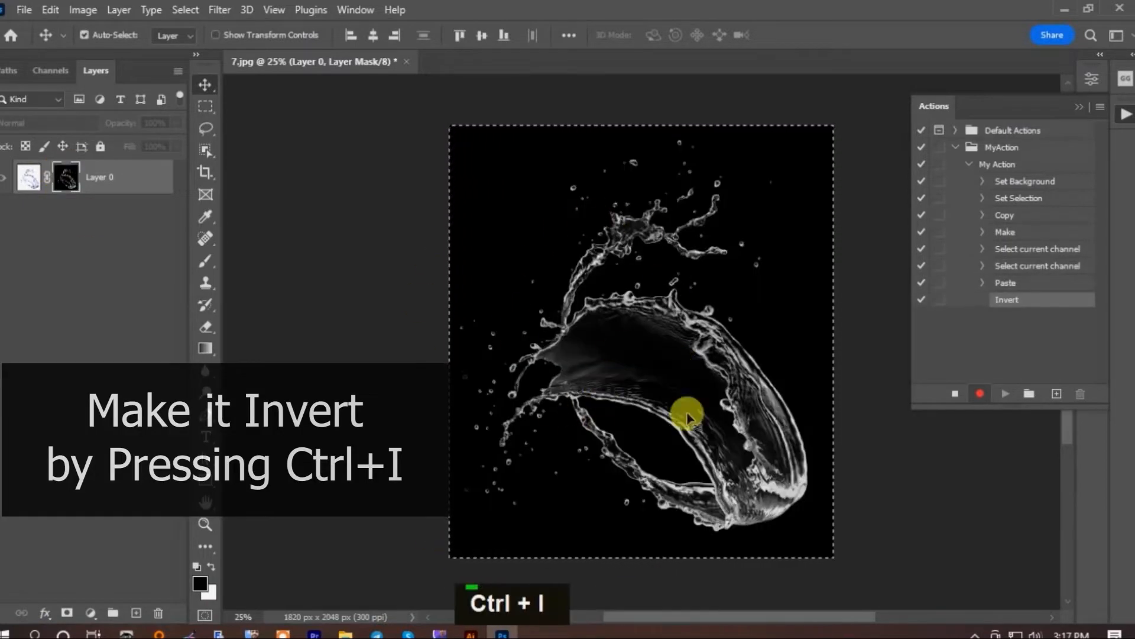
- Switch from the mask back to Layer 0's image and clear the selection
{"action": "left_click", "coordinate": [28, 177]}
{"action": "left_click", "coordinate": [414, 297]}
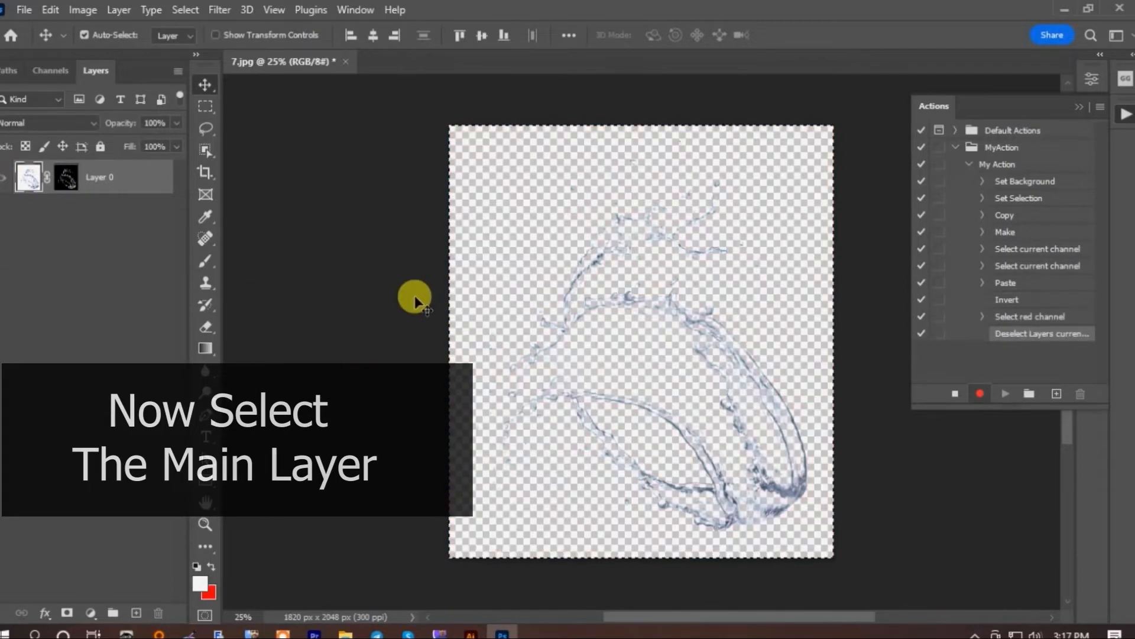
{"action": "key", "text": "ctrl+d"}
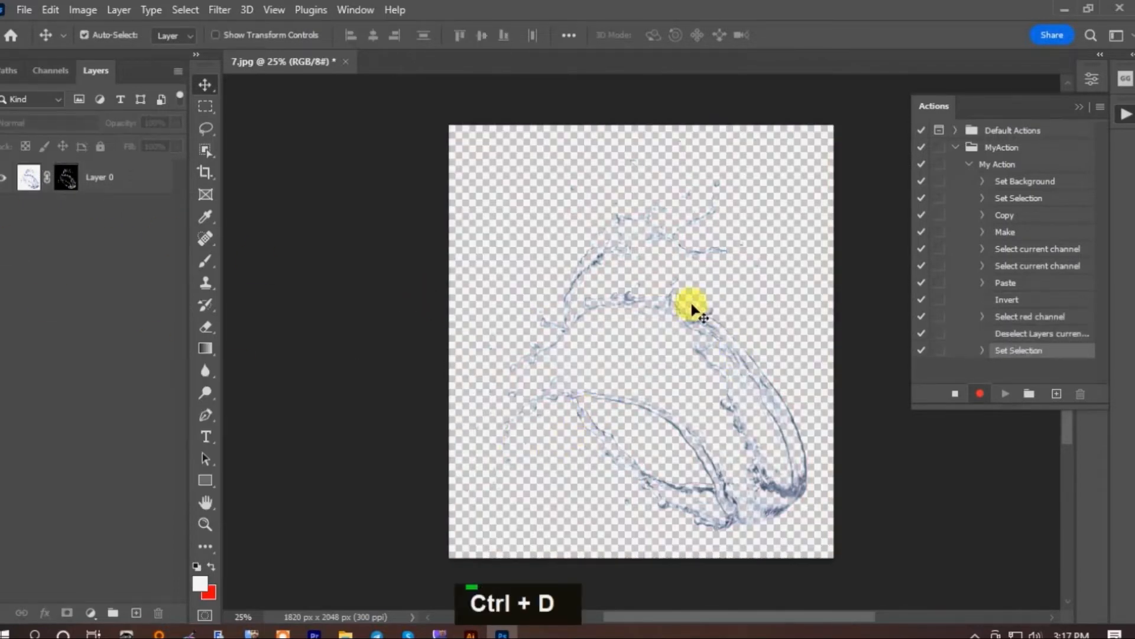
- Convert Layer 0 to a smart object and rename it Click to Change Color
{"action": "right_click", "coordinate": [106, 176]}
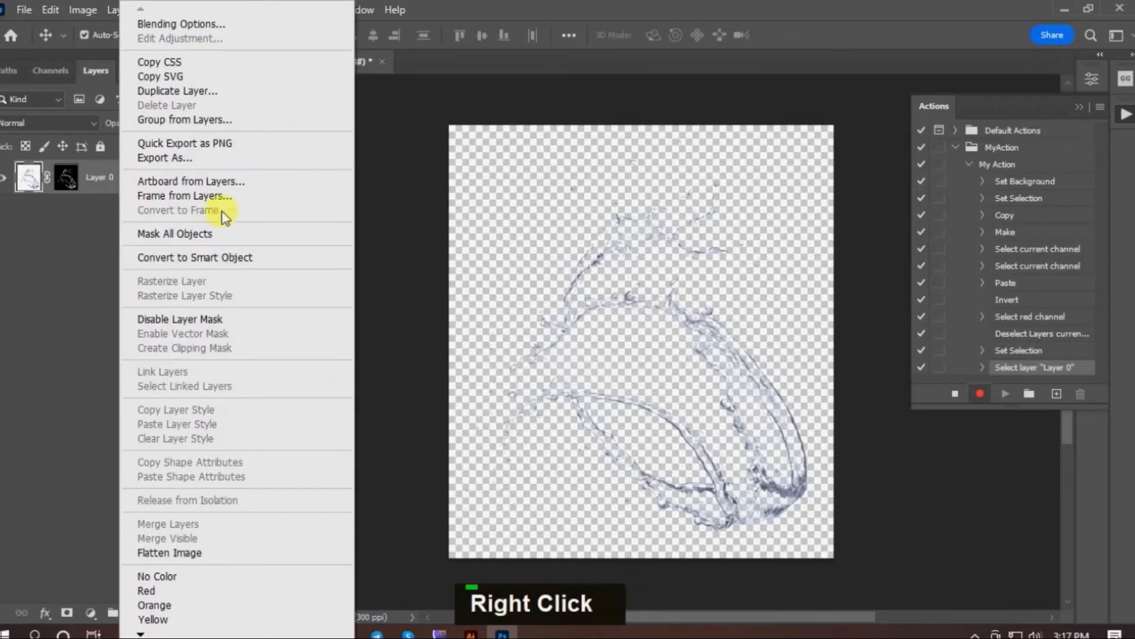
{"action": "left_click", "coordinate": [210, 257]}
{"action": "double_click", "coordinate": [87, 176]}
{"action": "type", "text": "Ck"}
{"action": "type", "text": "ick to Change Color"}
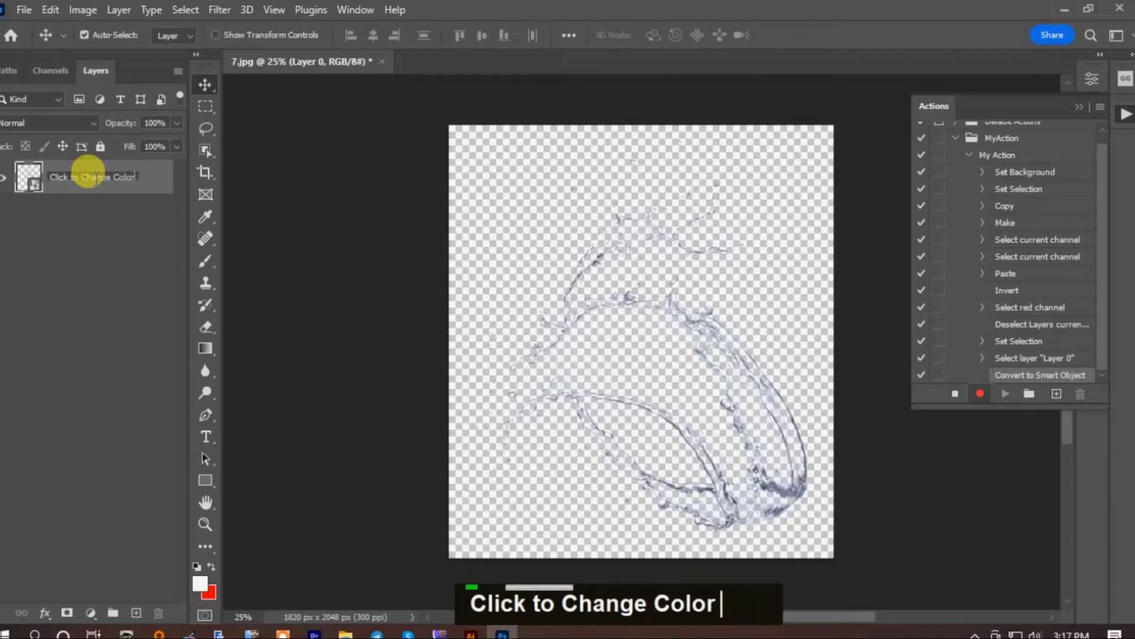
{"action": "key", "text": "Return"}
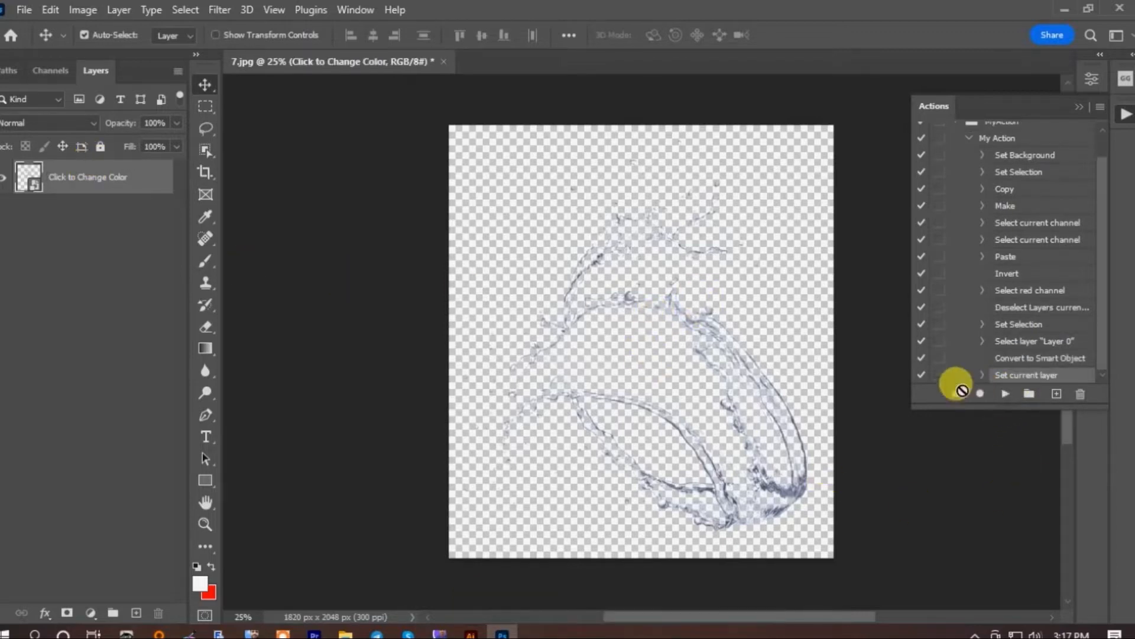
- Stop recording the action and collapse the MyAction set
{"action": "scroll", "coordinate": [964, 215], "scroll_direction": "up", "scroll_amount": 3}
{"action": "left_click", "coordinate": [954, 149]}
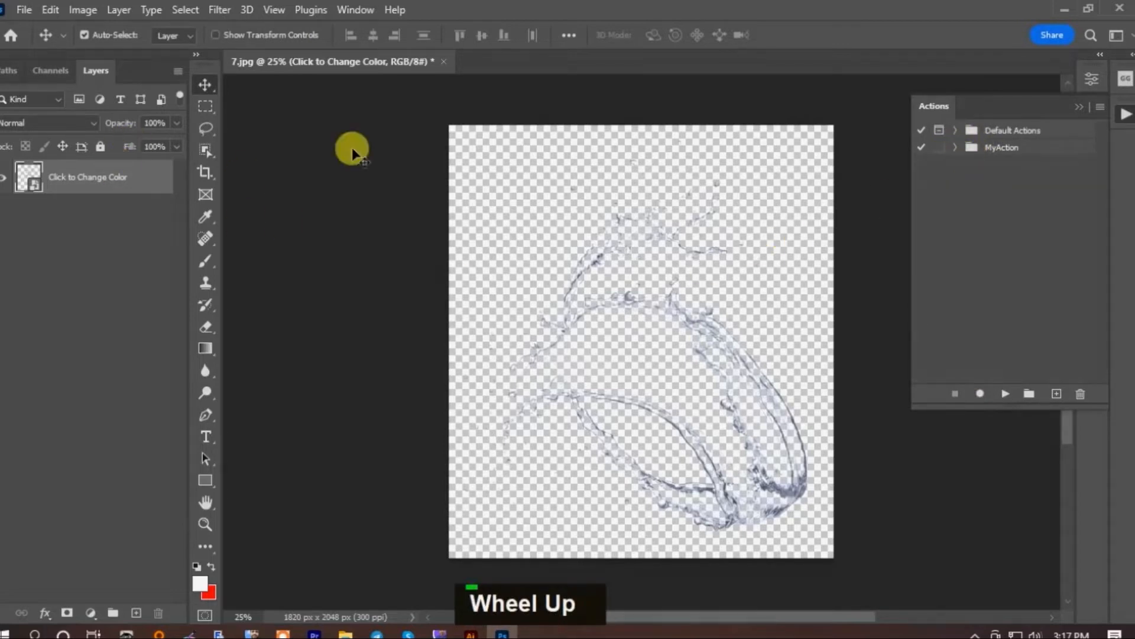
{"action": "mouse_move", "coordinate": [613, 308]}
{"action": "left_mouse_down"}
{"action": "mouse_move", "coordinate": [569, 340]}
{"action": "mouse_move", "coordinate": [612, 288]}
{"action": "mouse_move", "coordinate": [609, 310]}
{"action": "left_mouse_up"}
- Add a red solid color fill layer and place it beneath the Click to Change Color layer
{"action": "left_click", "coordinate": [90, 612]}
{"action": "left_click", "coordinate": [151, 320]}
{"action": "left_click", "coordinate": [310, 354]}
{"action": "left_click", "coordinate": [455, 325]}
{"action": "left_click_drag", "start_coordinate": [106, 177], "coordinate": [97, 222]}
{"action": "left_click", "coordinate": [85, 180]}
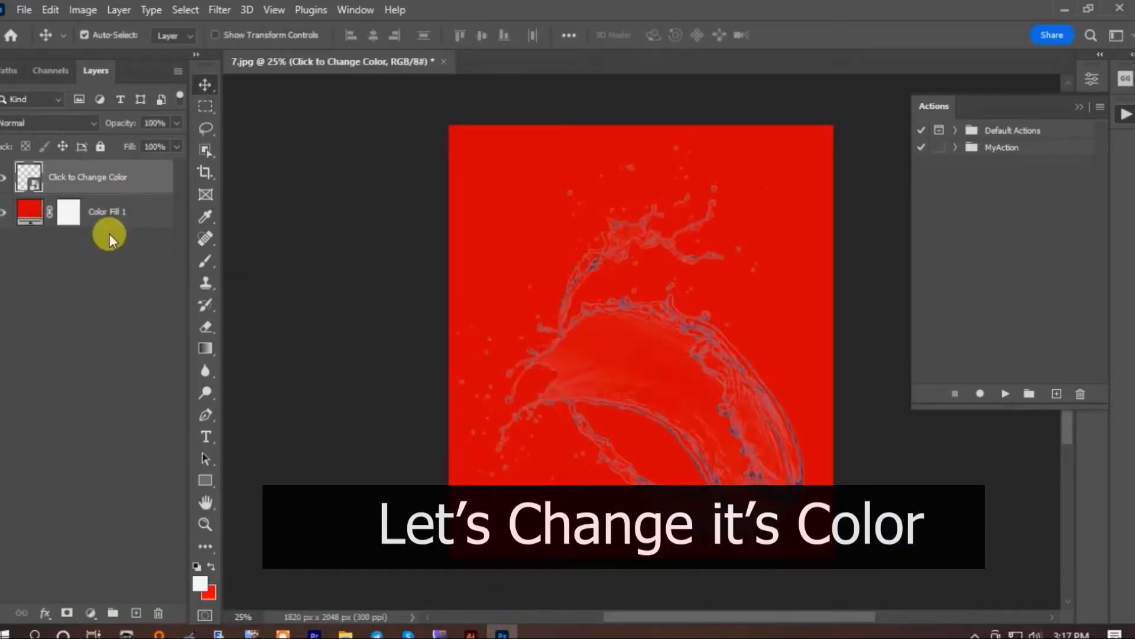
- Open the splash smart object's contents, fill Layer 0 with white, then save and close it
{"action": "double_click", "coordinate": [30, 184]}
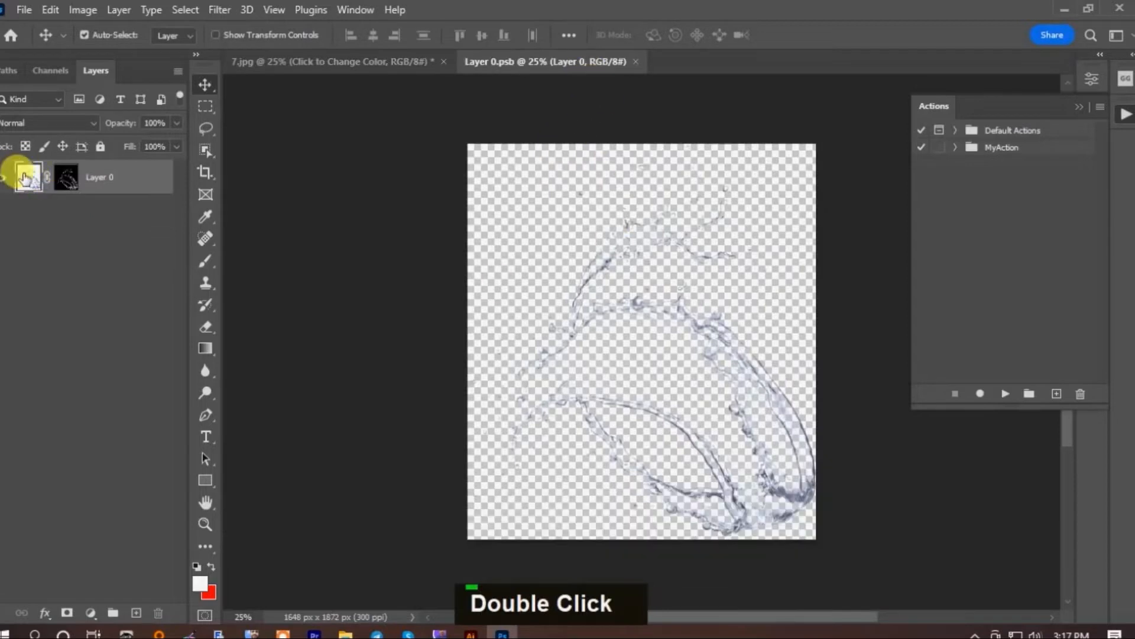
{"action": "left_click", "coordinate": [198, 585]}
{"action": "left_click", "coordinate": [456, 322]}
{"action": "key", "text": "v"}
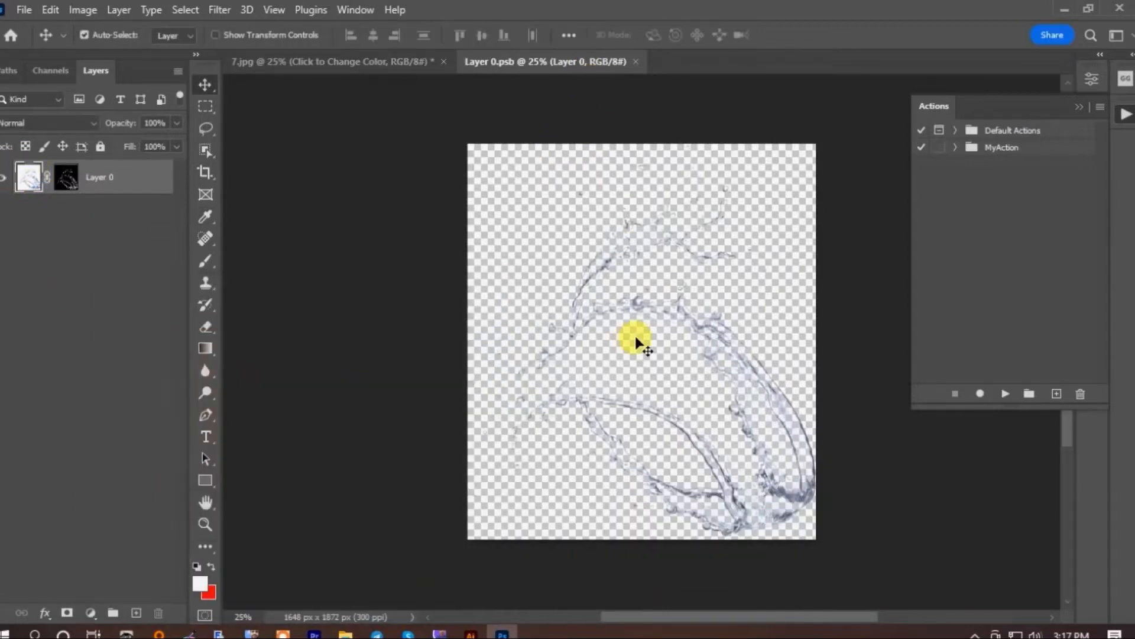
{"action": "key", "text": "alt+BackSpace"}
{"action": "key", "text": "ctrl+s"}
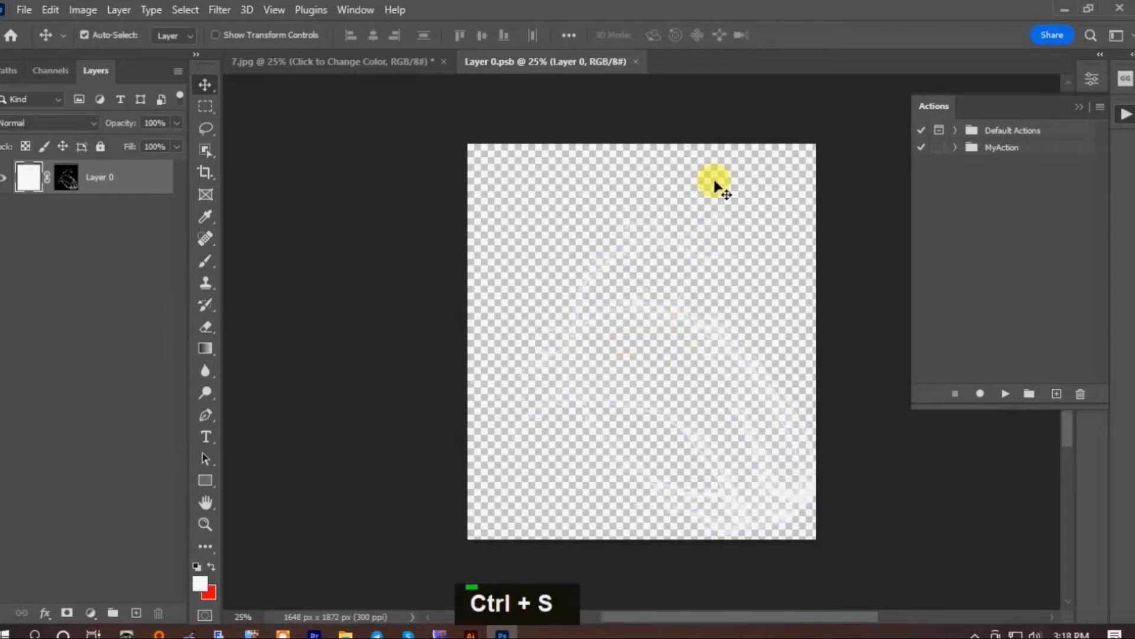
{"action": "left_click", "coordinate": [637, 61]}
- Change the Color Fill 1 background behind the splash to black, 000000
{"action": "double_click", "coordinate": [30, 211]}
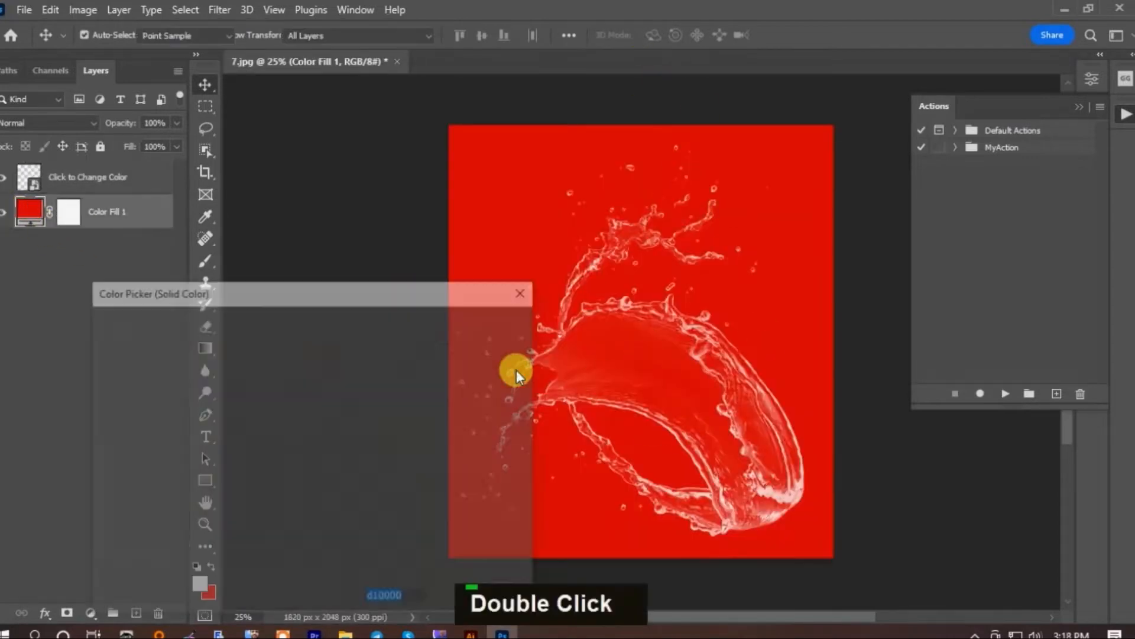
{"action": "left_click", "coordinate": [157, 535]}
{"action": "mouse_move", "coordinate": [157, 536]}
{"action": "left_mouse_down"}
{"action": "mouse_move", "coordinate": [270, 603]}
{"action": "mouse_move", "coordinate": [337, 617]}
{"action": "left_mouse_up"}
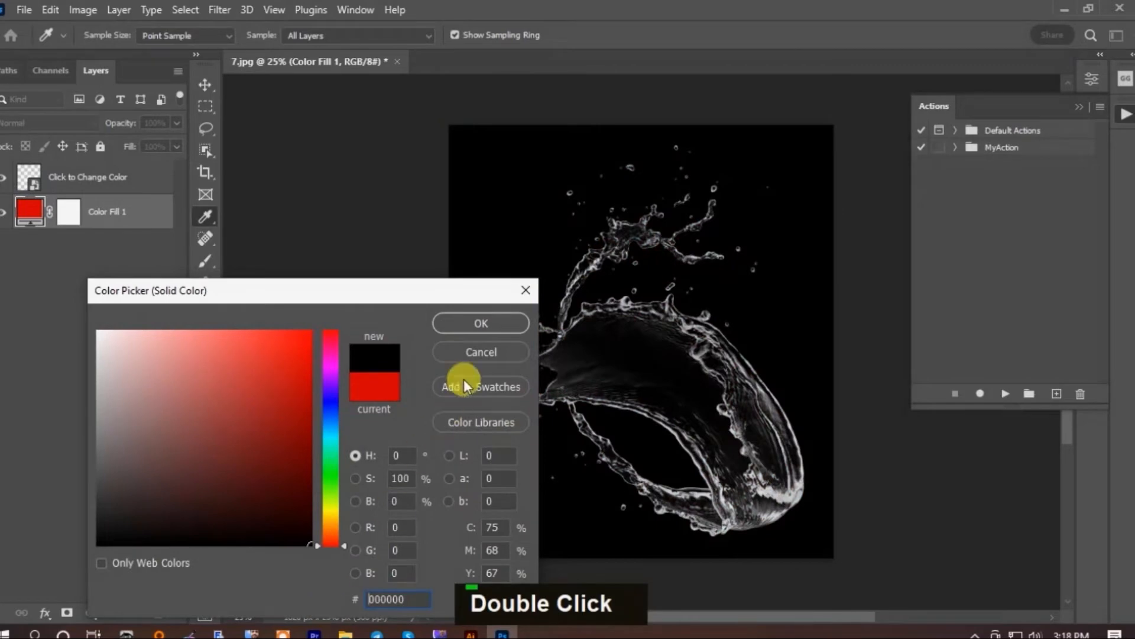
{"action": "left_click", "coordinate": [480, 323]}
{"action": "left_click_drag", "start_coordinate": [710, 398], "coordinate": [761, 425]}
{"action": "key", "text": "v"}
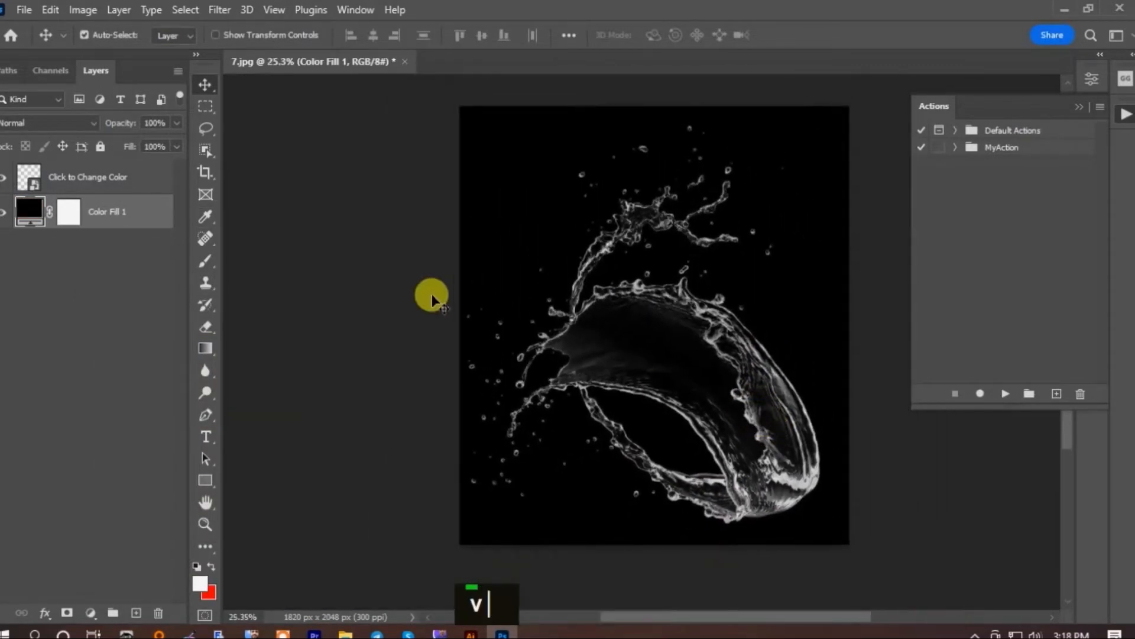
- Create a white 1820 x 2048 px document at 300 ppi and add a dark navy solid color fill layer
{"action": "key", "text": "ctrl+n"}
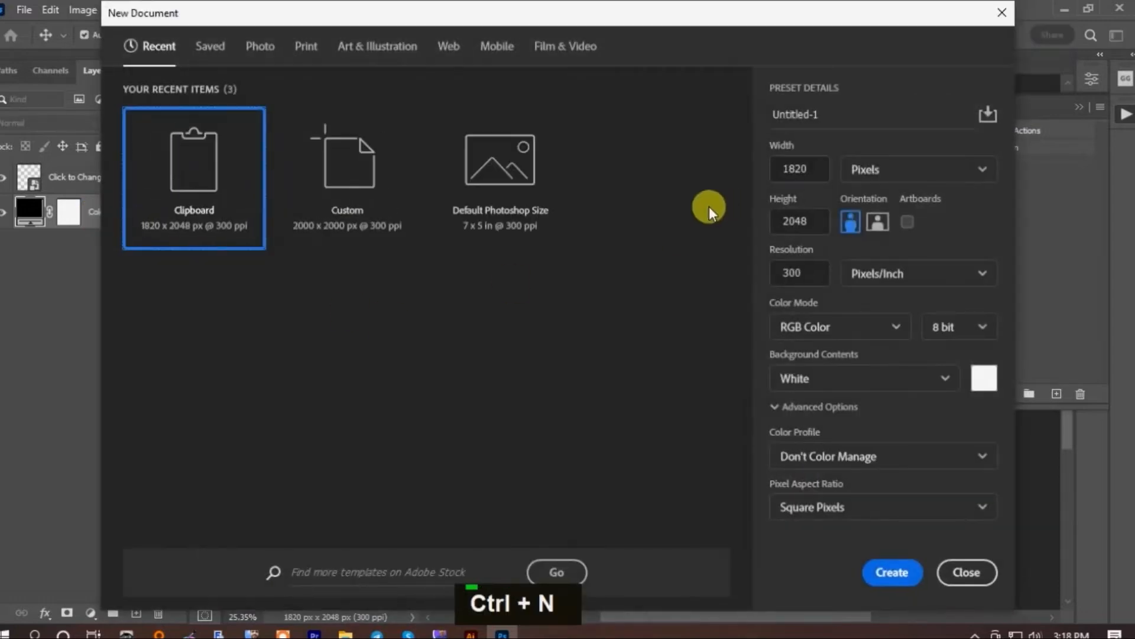
{"action": "left_click", "coordinate": [878, 571]}
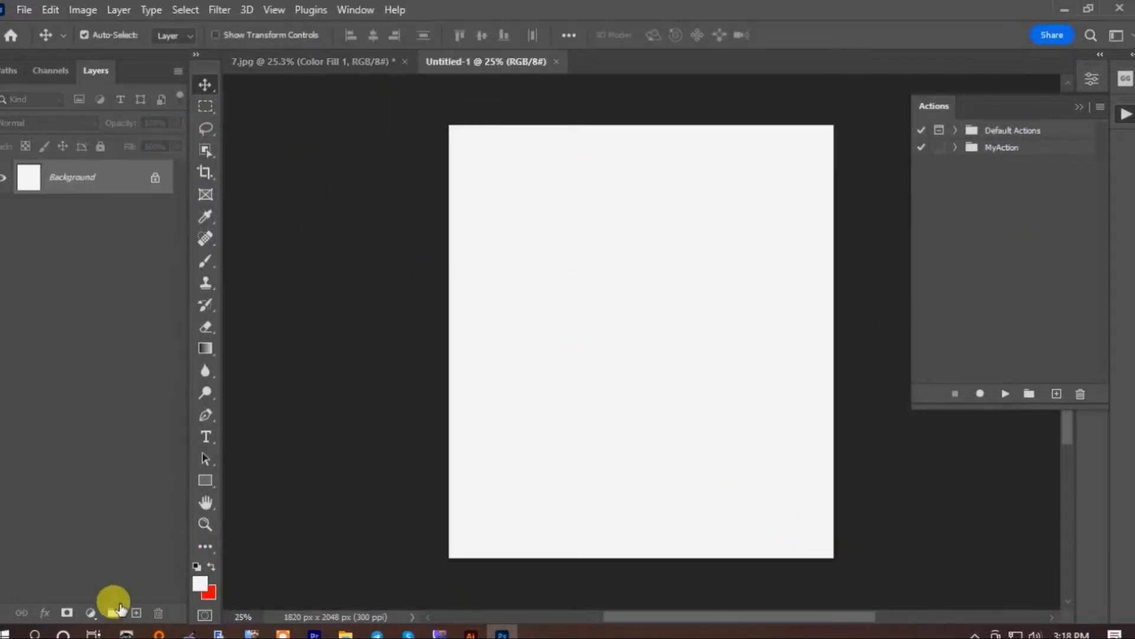
{"action": "left_click", "coordinate": [90, 613]}
{"action": "left_click", "coordinate": [145, 315]}
{"action": "left_click", "coordinate": [331, 409]}
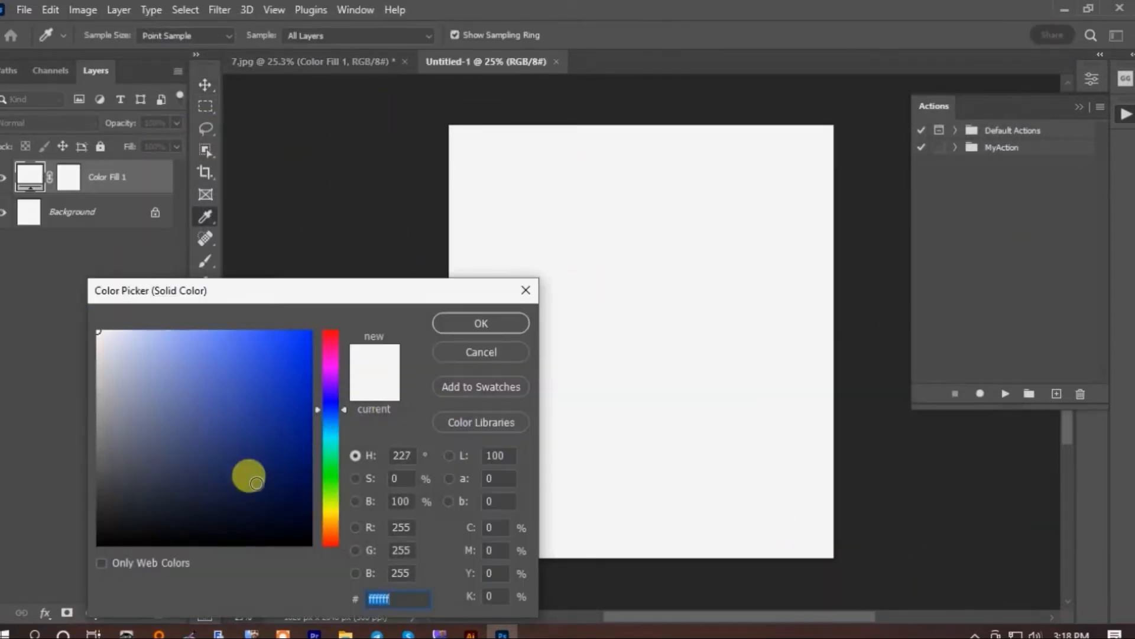
{"action": "left_click", "coordinate": [306, 509]}
{"action": "left_click", "coordinate": [481, 323]}
- Copy the Click to Change Color layer from 7.jpg into the Untitled-1 document and scale the splash down
{"action": "left_click", "coordinate": [320, 62]}
{"action": "left_click_drag", "start_coordinate": [691, 306], "coordinate": [686, 338]}
{"action": "key", "text": "ctrl+t"}
{"action": "left_click_drag", "start_coordinate": [466, 144], "coordinate": [563, 263]}
{"action": "left_click_drag", "start_coordinate": [742, 398], "coordinate": [712, 390]}
{"action": "left_click", "coordinate": [825, 35]}
- Close 7.jpg and reposition the splash near the center of the navy canvas
{"action": "key", "text": "ctrl+Tab"}
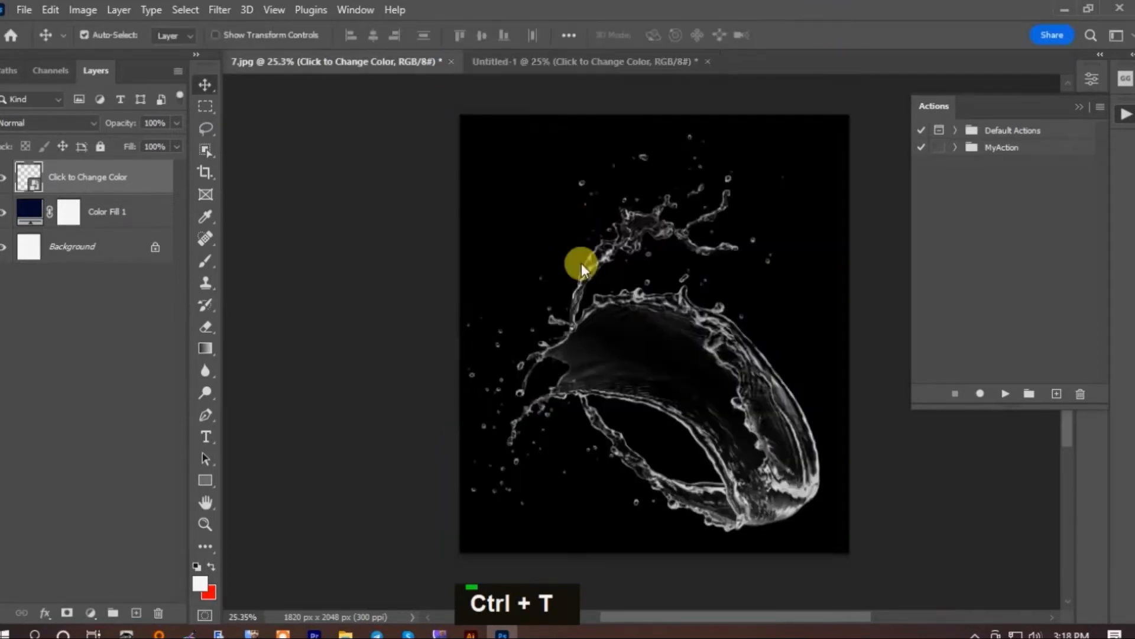
{"action": "key", "text": "ctrl+w"}
{"action": "left_click", "coordinate": [559, 249]}
{"action": "left_click_drag", "start_coordinate": [616, 349], "coordinate": [657, 372]}
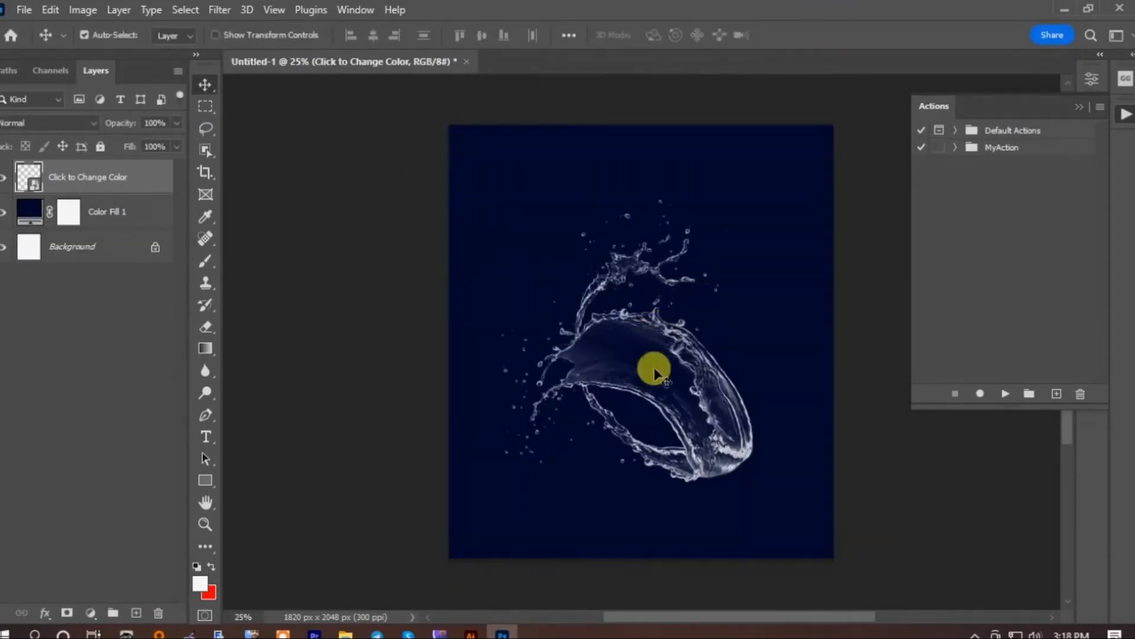
- Open the splash smart object's contents, fill Layer 0 with red, then save and close it
{"action": "double_click", "coordinate": [31, 184]}
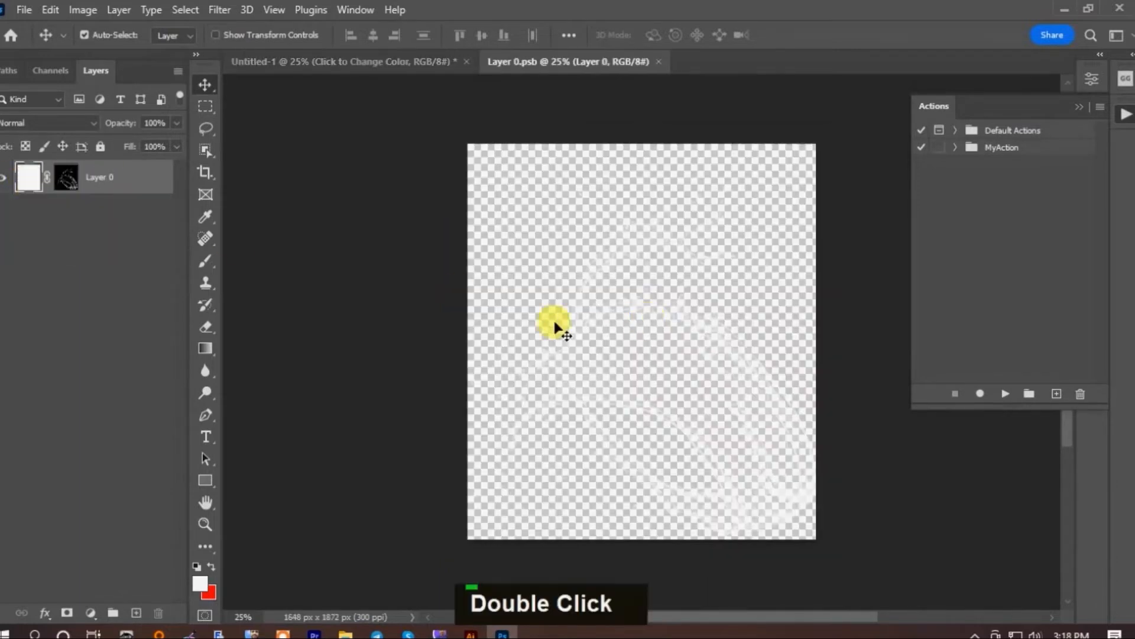
{"action": "key", "text": "alt+BackSpace"}
{"action": "key", "text": "ctrl+s"}
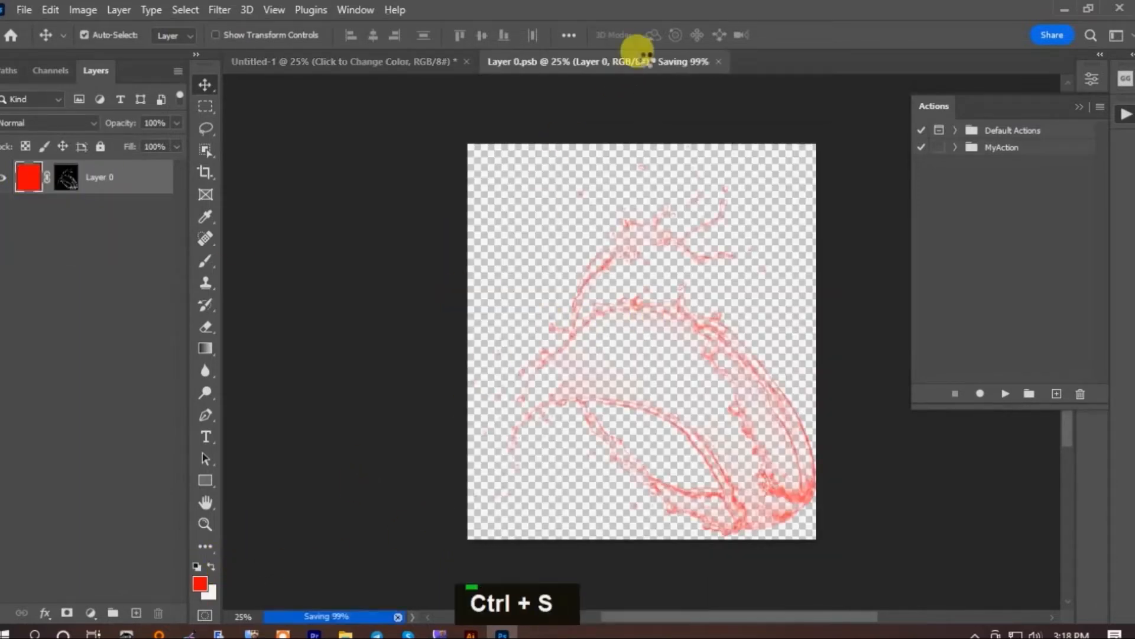
{"action": "left_click", "coordinate": [658, 62]}
- Change the Color Fill 1 layer from navy to white, ffffff
{"action": "double_click", "coordinate": [31, 220]}
{"action": "mouse_move", "coordinate": [170, 380]}
{"action": "left_mouse_down"}
{"action": "mouse_move", "coordinate": [284, 520]}
{"action": "mouse_move", "coordinate": [51, 315]}
{"action": "mouse_move", "coordinate": [271, 322]}
{"action": "mouse_move", "coordinate": [131, 362]}
{"action": "mouse_move", "coordinate": [102, 333]}
{"action": "left_mouse_up"}
{"action": "mouse_move", "coordinate": [165, 403]}
{"action": "left_mouse_down"}
{"action": "mouse_move", "coordinate": [46, 372]}
{"action": "mouse_move", "coordinate": [87, 314]}
{"action": "left_mouse_up"}
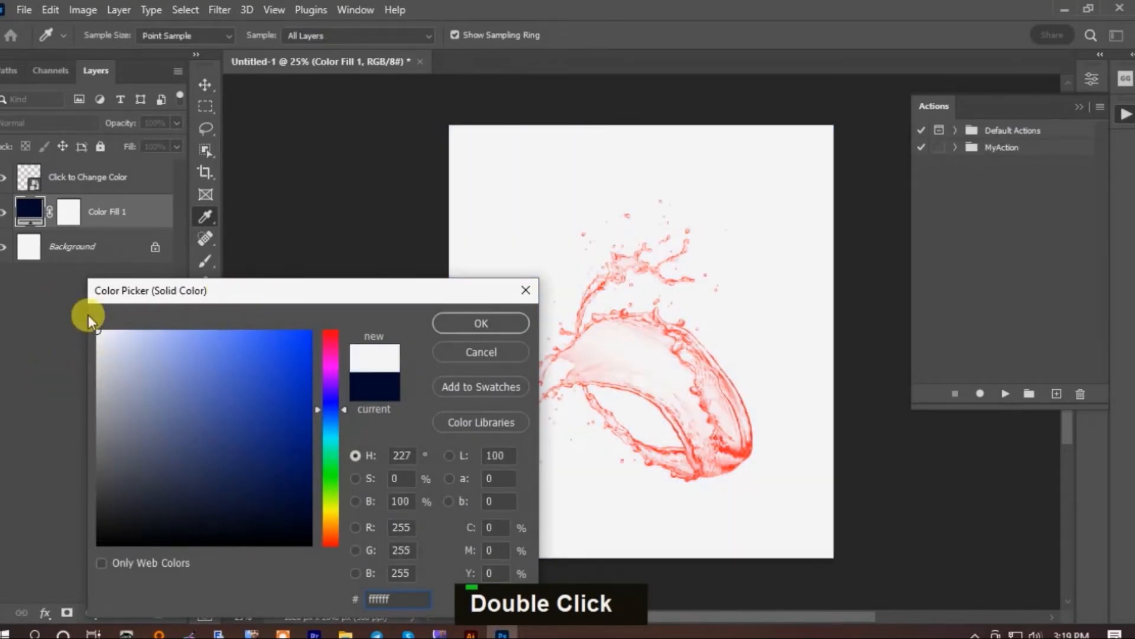
{"action": "left_click", "coordinate": [496, 324]}
- Open the splash smart object's contents, fill Layer 0 with white, then save and close it
{"action": "double_click", "coordinate": [34, 178]}
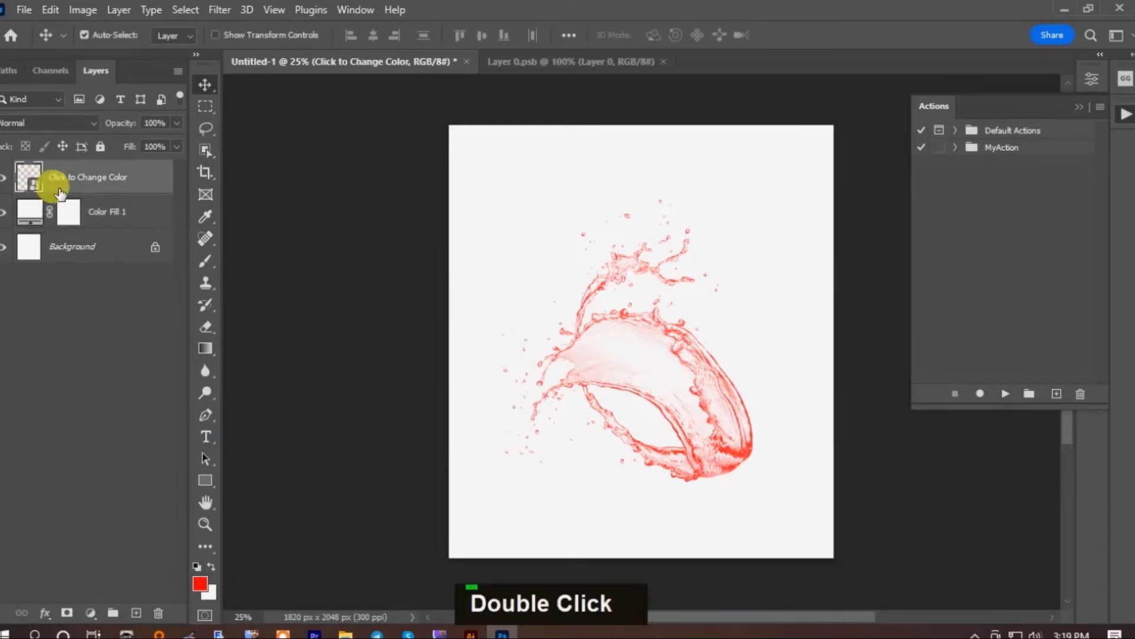
{"action": "left_click", "coordinate": [211, 567]}
{"action": "key", "text": "alt+BackSpace"}
{"action": "key", "text": "ctrl+s"}
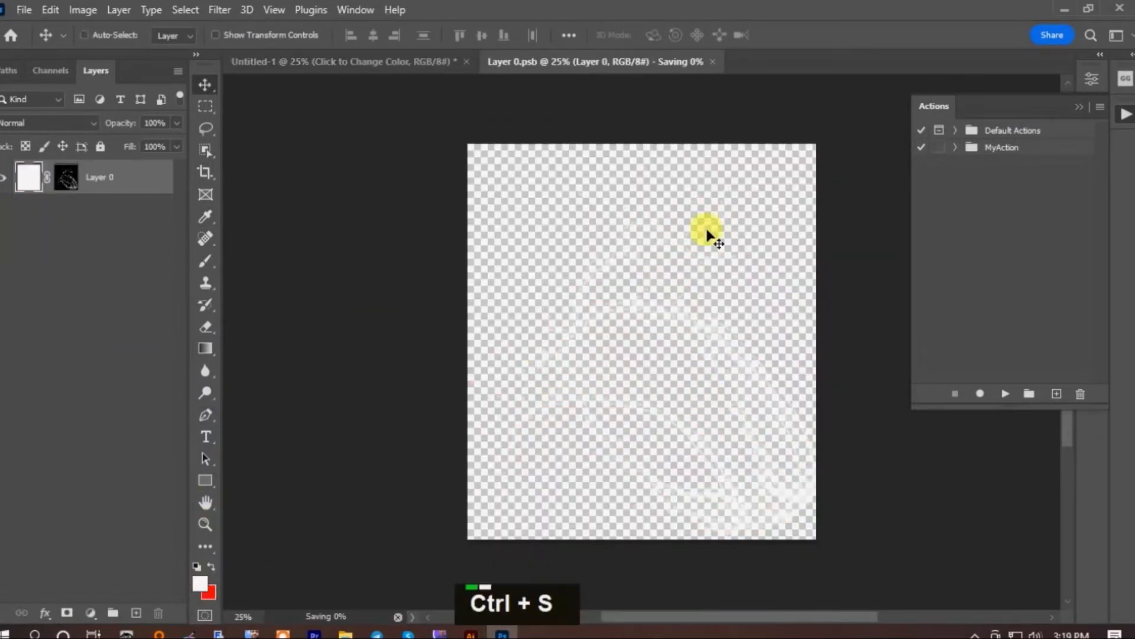
{"action": "left_click", "coordinate": [657, 62]}
- Change the Color Fill 1 layer to black and close the Untitled-1 document
{"action": "double_click", "coordinate": [28, 208]}
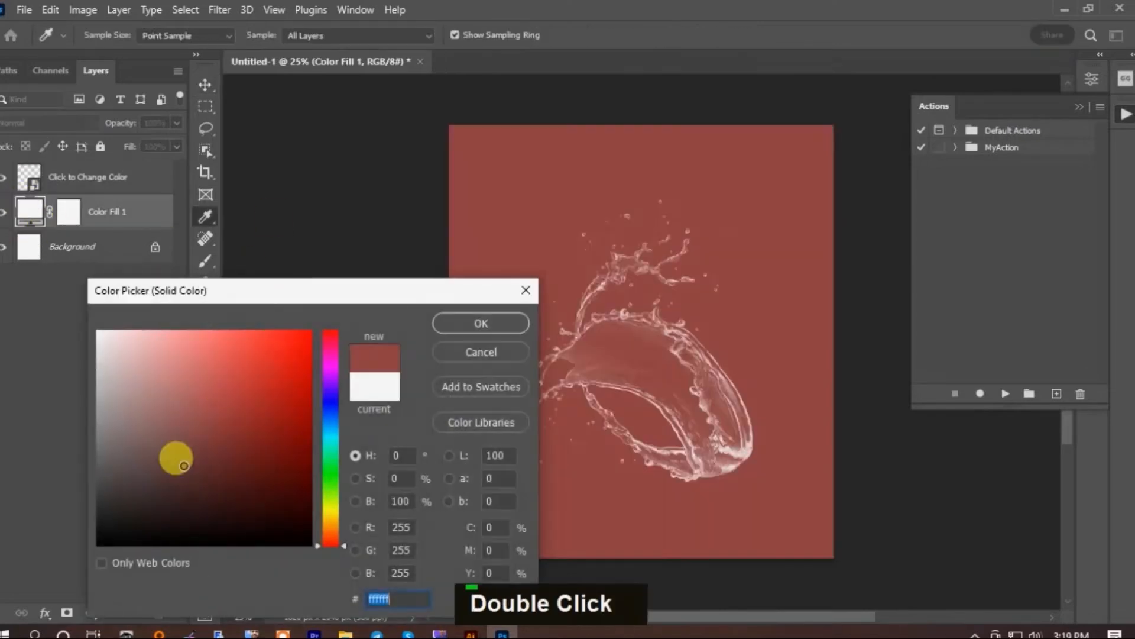
{"action": "left_click", "coordinate": [481, 323]}
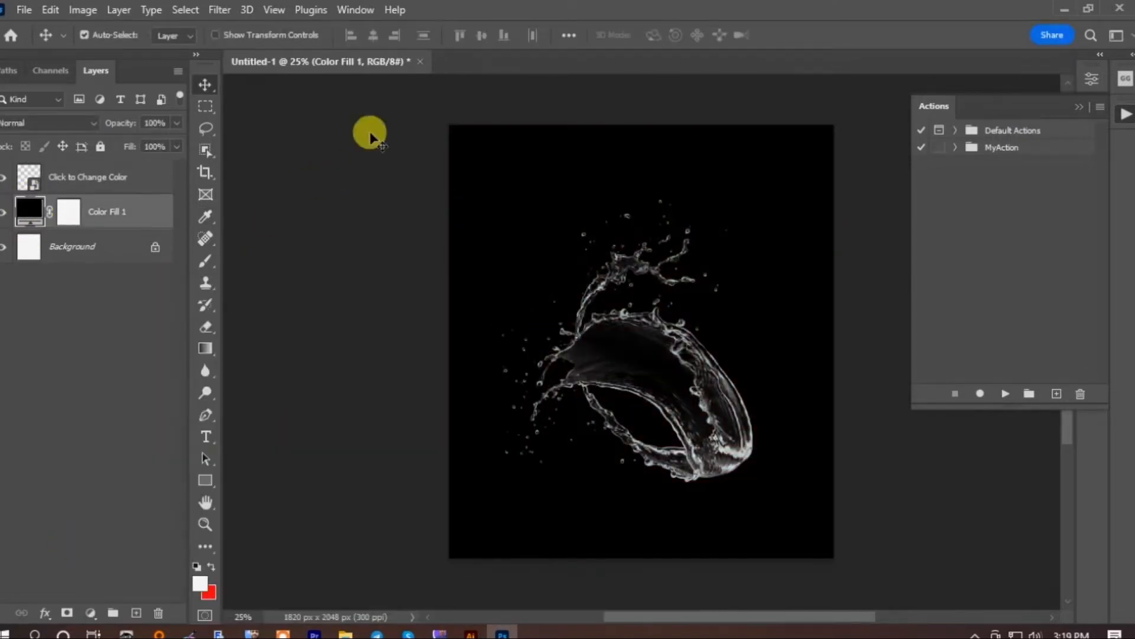
{"action": "left_click", "coordinate": [418, 61]}
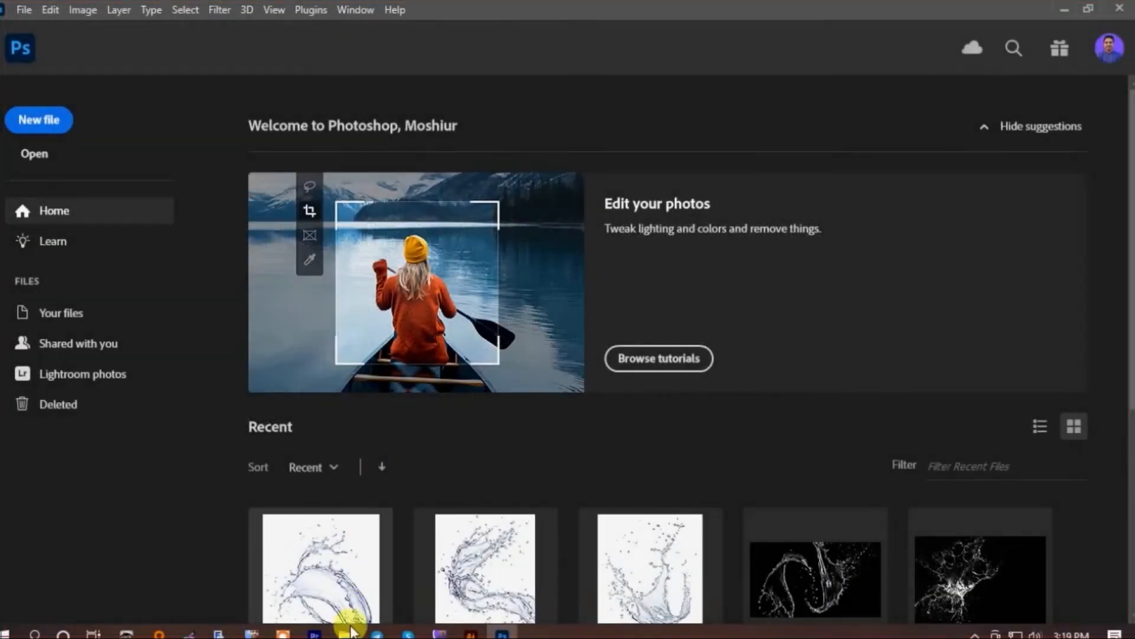
- Switch to File Explorer and open 1.jpg from the Water Splash folder in Photoshop
{"action": "left_click", "coordinate": [345, 631]}
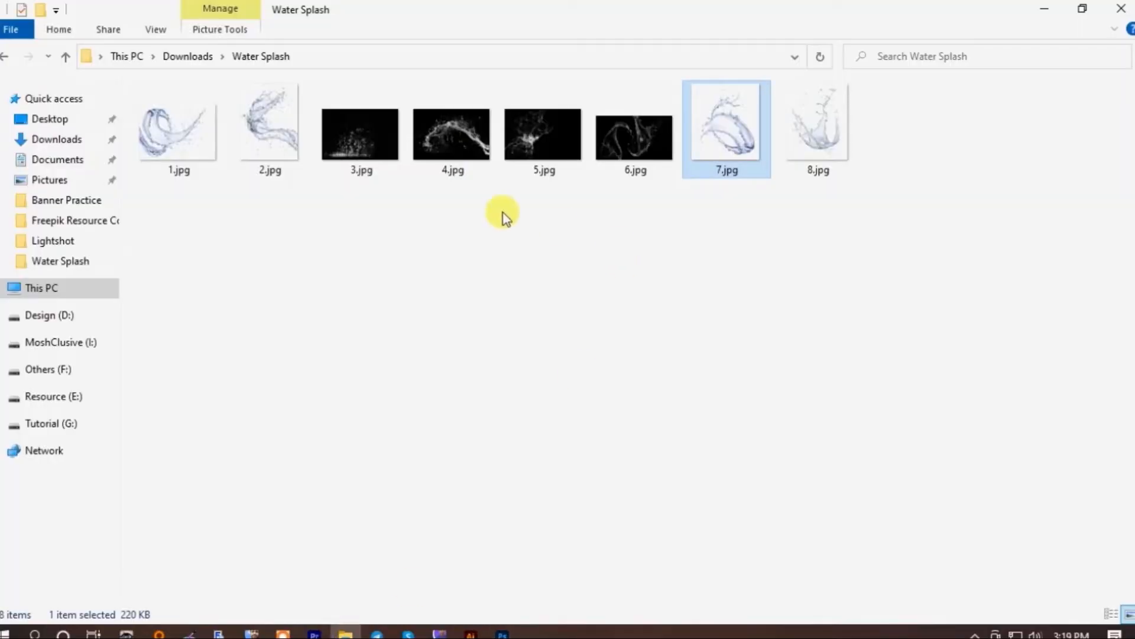
{"action": "left_click", "coordinate": [177, 165]}
{"action": "right_click", "coordinate": [178, 165]}
{"action": "mouse_move", "coordinate": [152, 309]}
{"action": "left_click", "coordinate": [295, 329]}
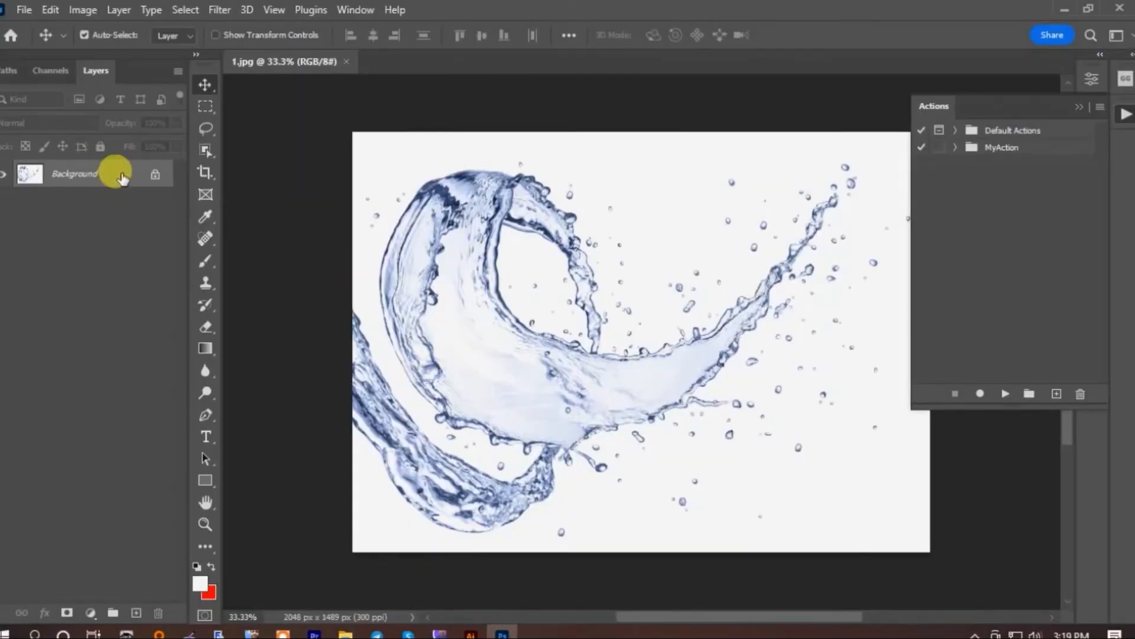
- Play My Action from the MyAction set on 1.jpg to extract the splash
{"action": "left_click", "coordinate": [947, 152]}
{"action": "left_click", "coordinate": [956, 147]}
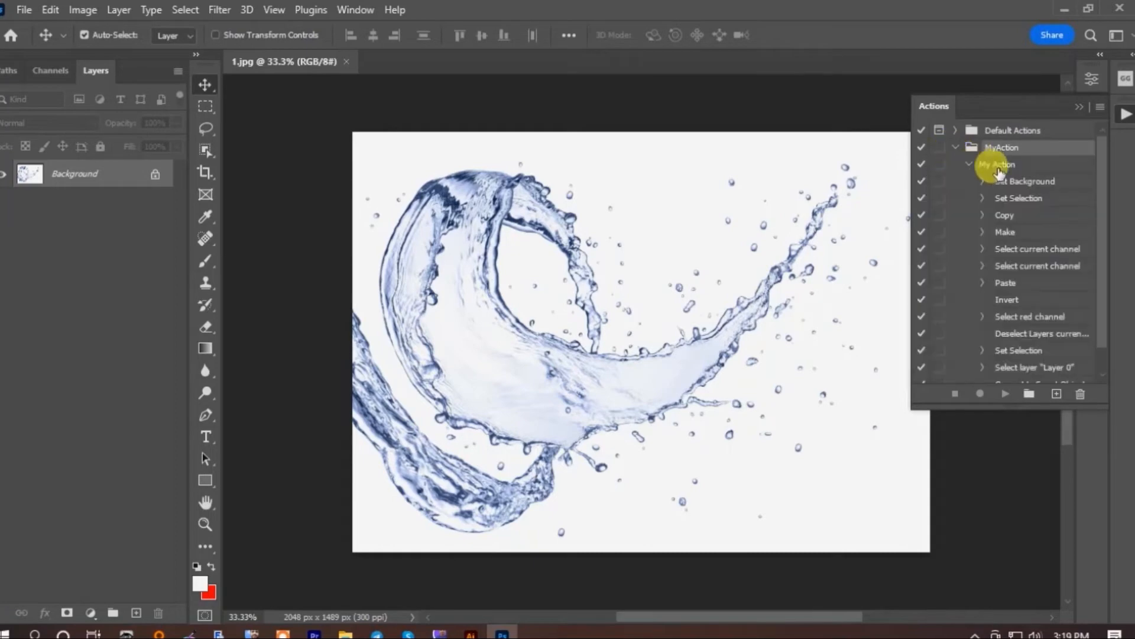
{"action": "left_click", "coordinate": [988, 166]}
{"action": "left_click", "coordinate": [1000, 394]}
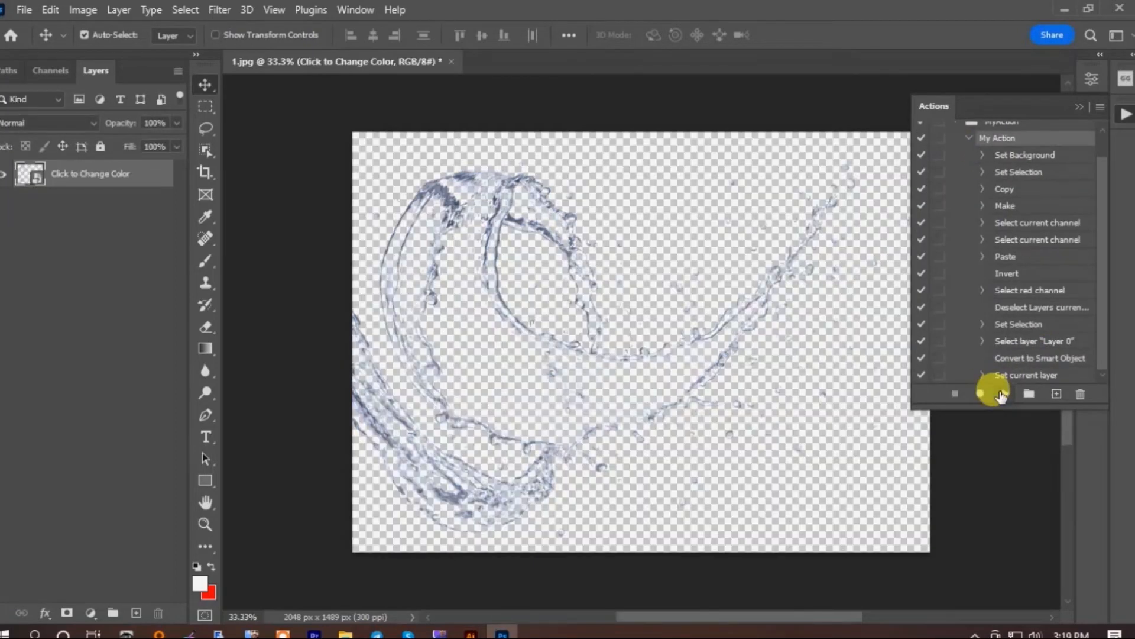
- Add a red solid color fill layer and place it beneath the Click to Change Color layer
{"action": "left_click", "coordinate": [90, 613]}
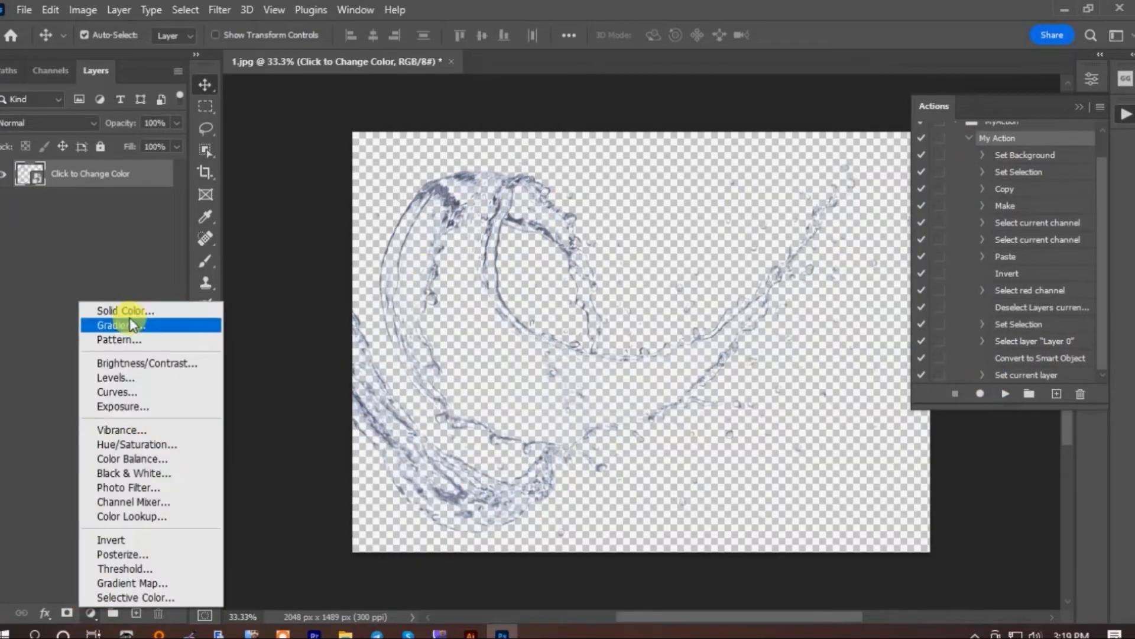
{"action": "left_click", "coordinate": [139, 324]}
{"action": "left_click", "coordinate": [310, 332]}
{"action": "left_click", "coordinate": [481, 323]}
{"action": "left_click_drag", "start_coordinate": [82, 172], "coordinate": [110, 220]}
- Open the Click to Change Color contents, fill Layer 0 with white, ffffff, then save and close it
{"action": "double_click", "coordinate": [30, 173]}
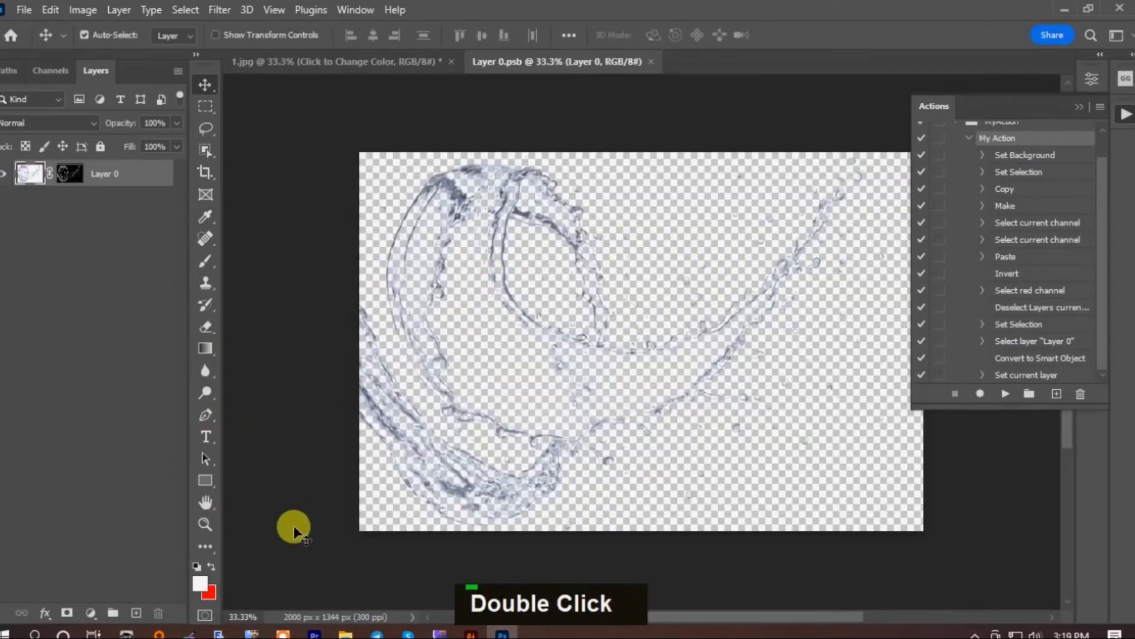
{"action": "double_click", "coordinate": [201, 584]}
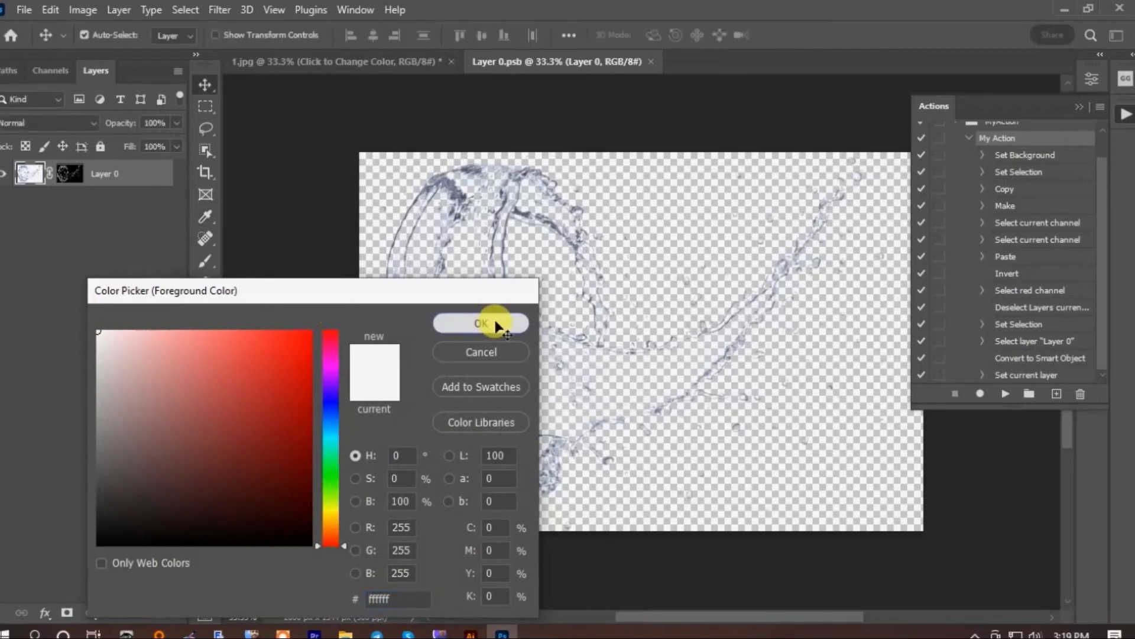
{"action": "left_click", "coordinate": [502, 322]}
{"action": "key", "text": "alt+BackSpace"}
{"action": "key", "text": "ctrl+s"}
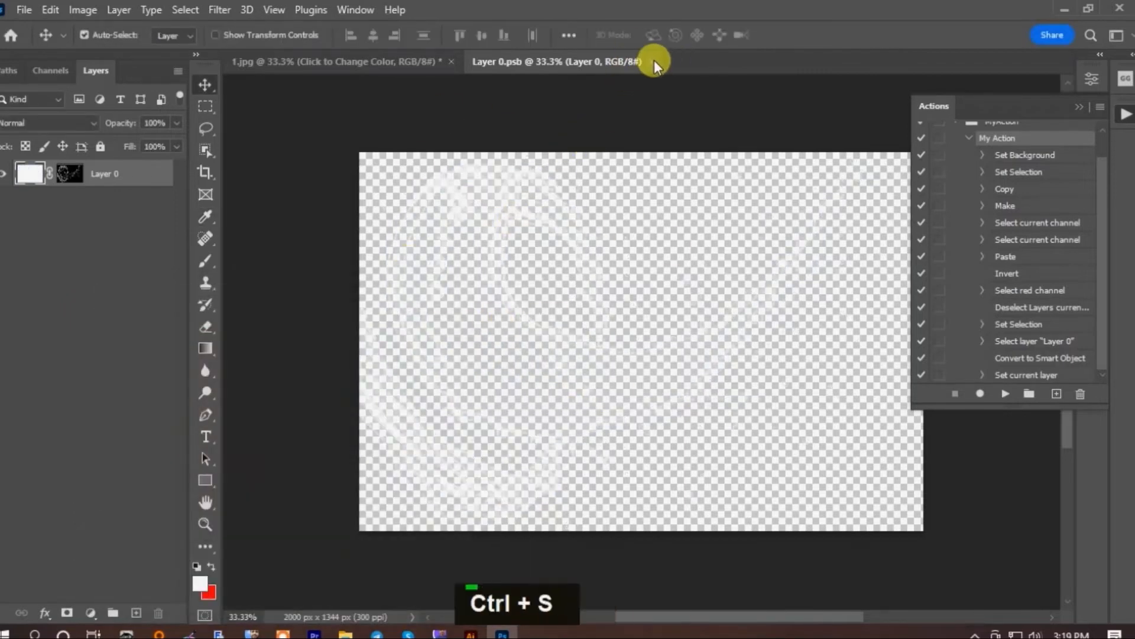
{"action": "left_click", "coordinate": [658, 61]}
- Change the Color Fill 1 layer from red to black, inspect the splash up close, and close 1.jpg
{"action": "double_click", "coordinate": [27, 204]}
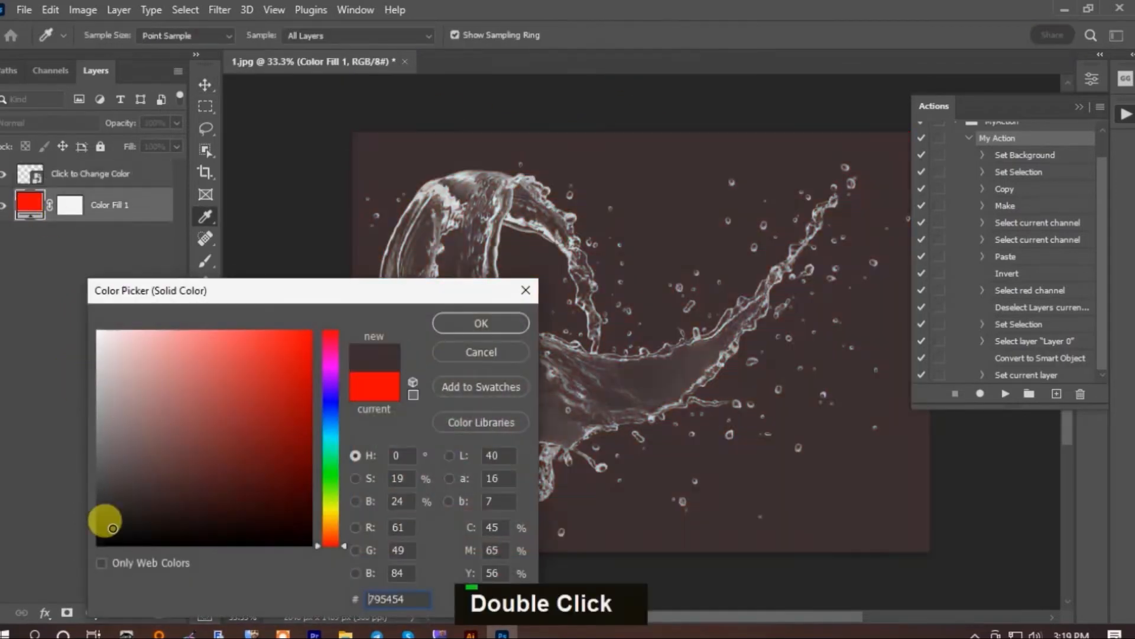
{"action": "left_click_drag", "start_coordinate": [101, 520], "coordinate": [66, 566]}
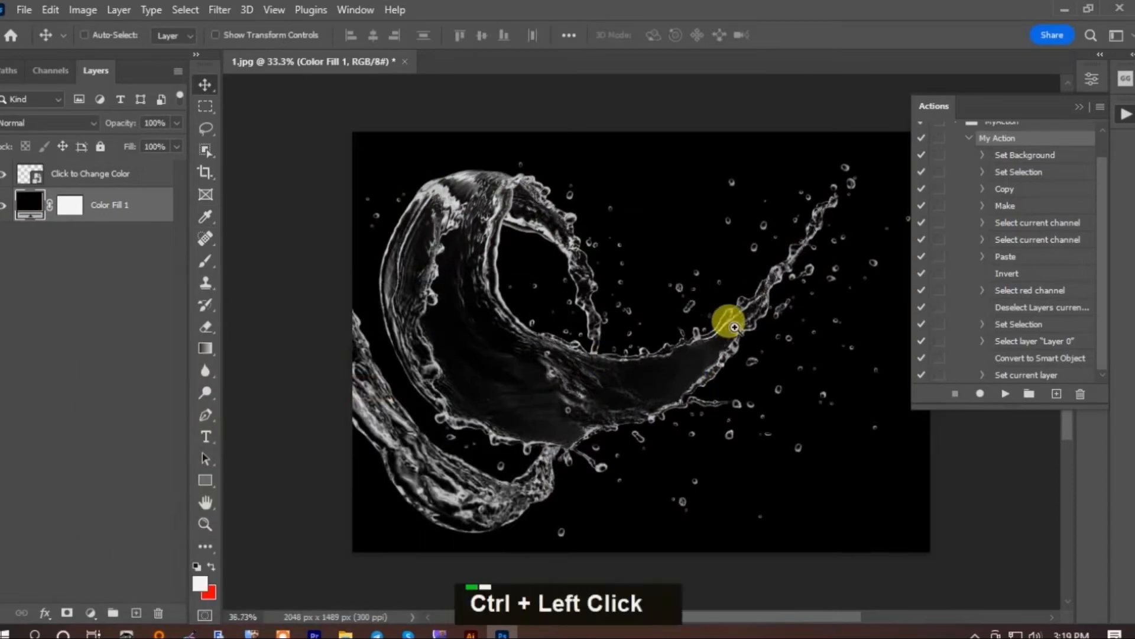
{"action": "left_click_drag", "start_coordinate": [700, 293], "coordinate": [787, 294]}
{"action": "left_click_drag", "start_coordinate": [483, 387], "coordinate": [763, 390]}
{"action": "left_click_drag", "start_coordinate": [630, 395], "coordinate": [613, 331]}
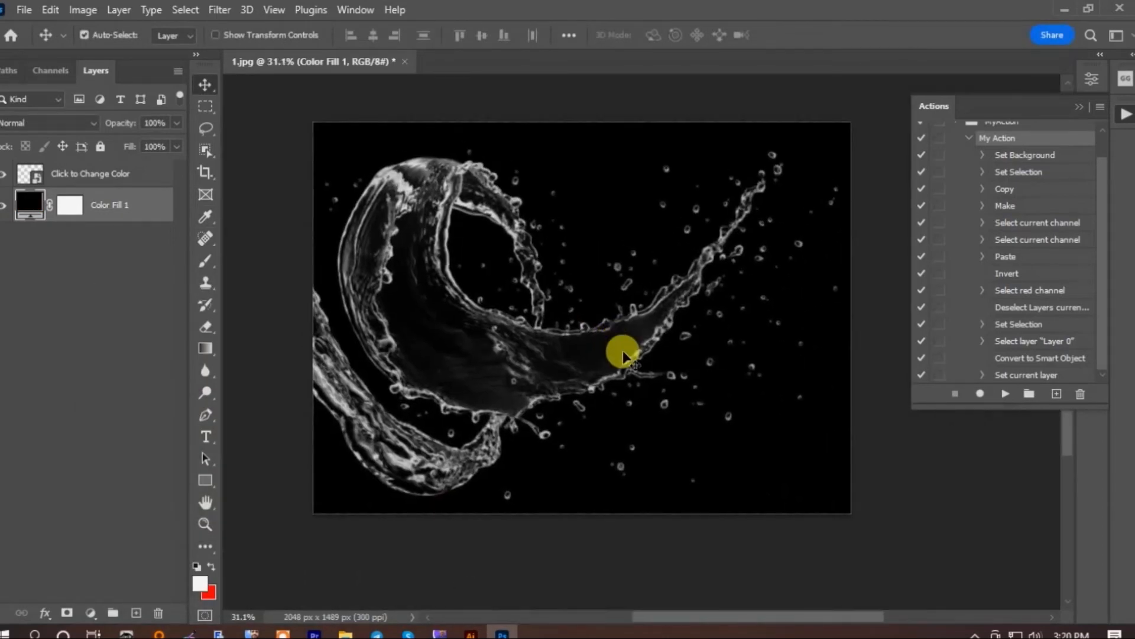
{"action": "left_click", "coordinate": [405, 62]}
{"action": "left_click", "coordinate": [552, 247]}
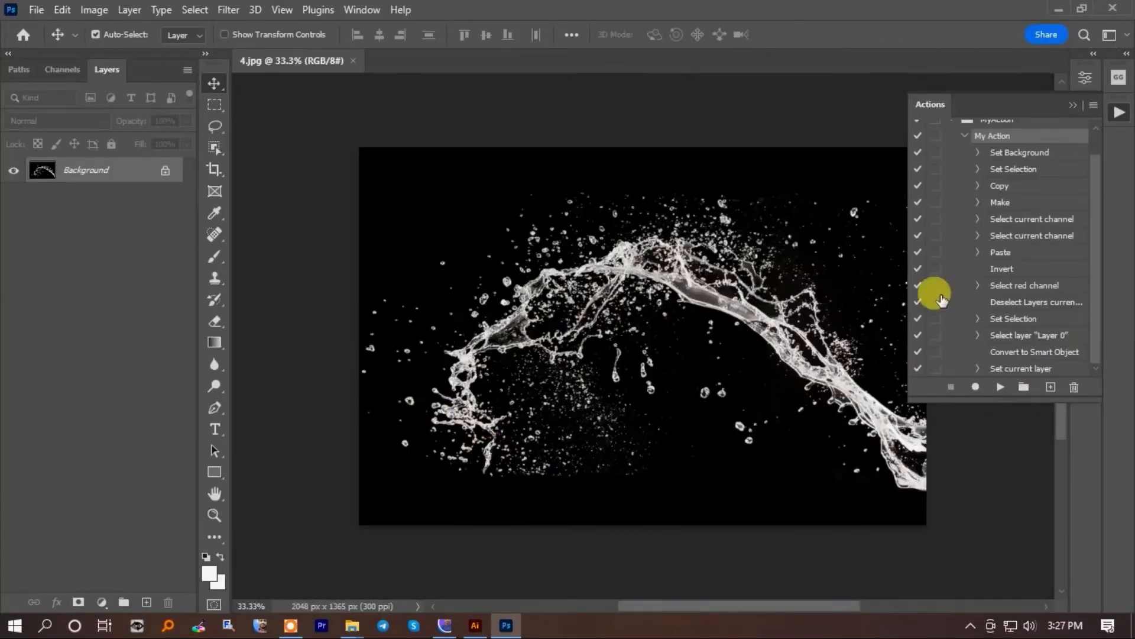
- Play My Action on 4.jpg, try moving the extracted layer, and undo the move
{"action": "scroll", "coordinate": [970, 181], "scroll_direction": "up", "scroll_amount": 2}
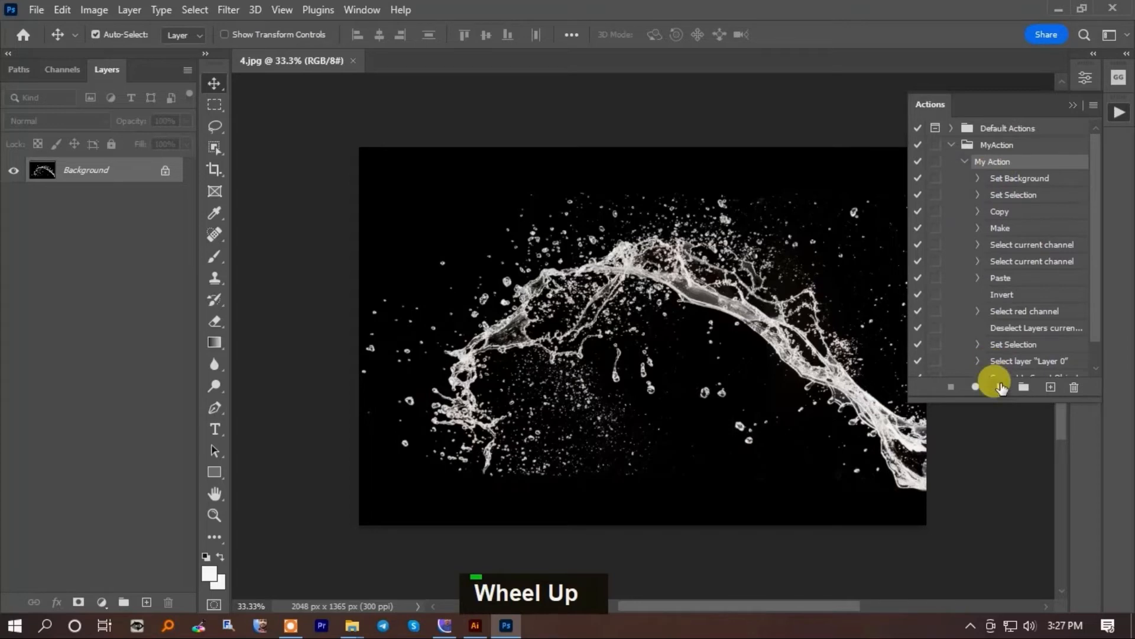
{"action": "left_click", "coordinate": [1001, 387]}
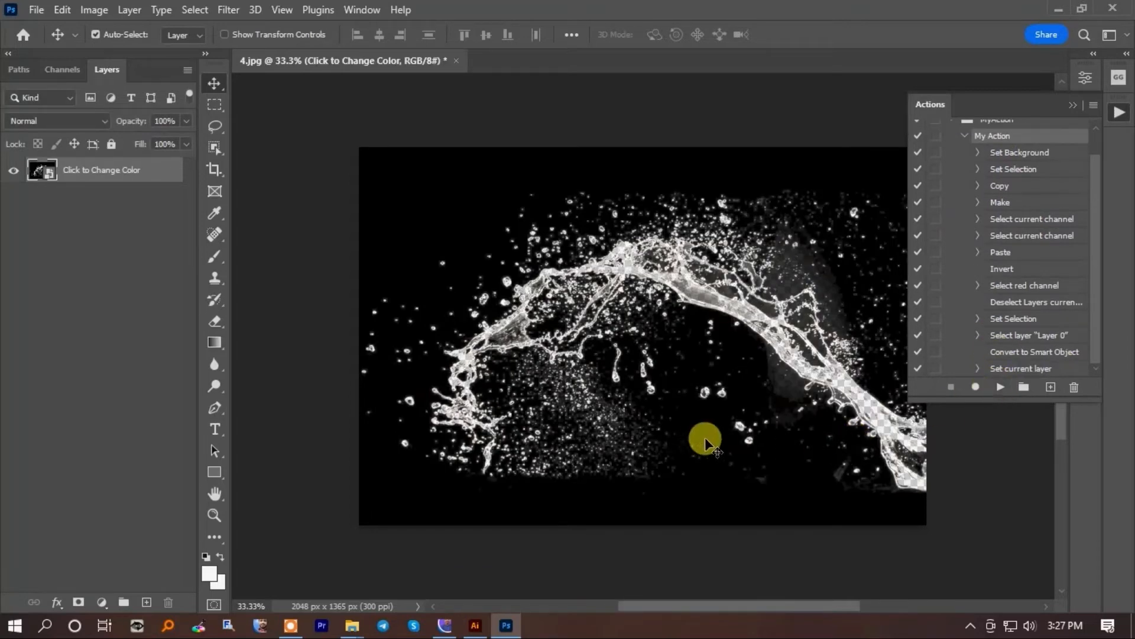
{"action": "left_click_drag", "start_coordinate": [639, 272], "coordinate": [646, 380]}
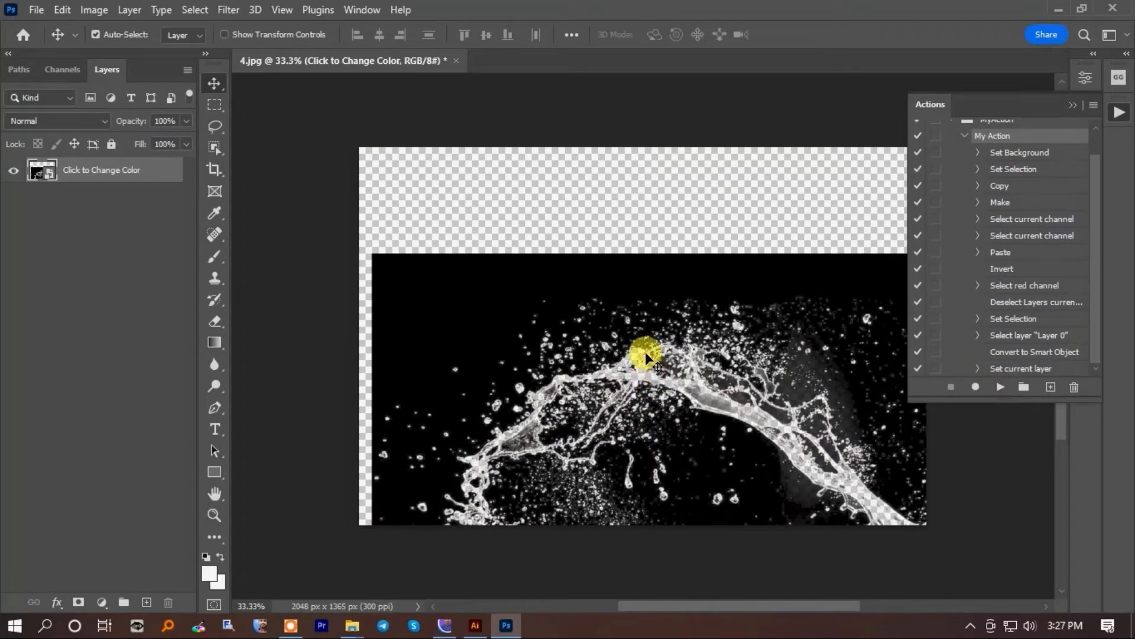
{"action": "key", "text": "ctrl+z"}
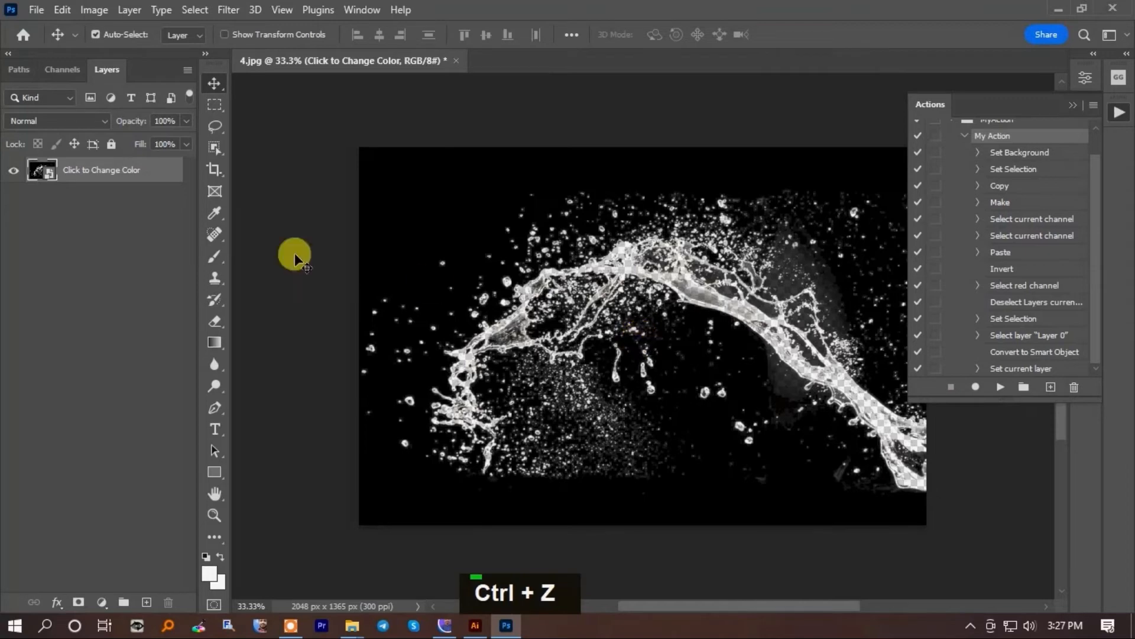
- Open the Click to Change Color smart object's contents and invert Layer 0's mask
{"action": "double_click", "coordinate": [41, 170]}
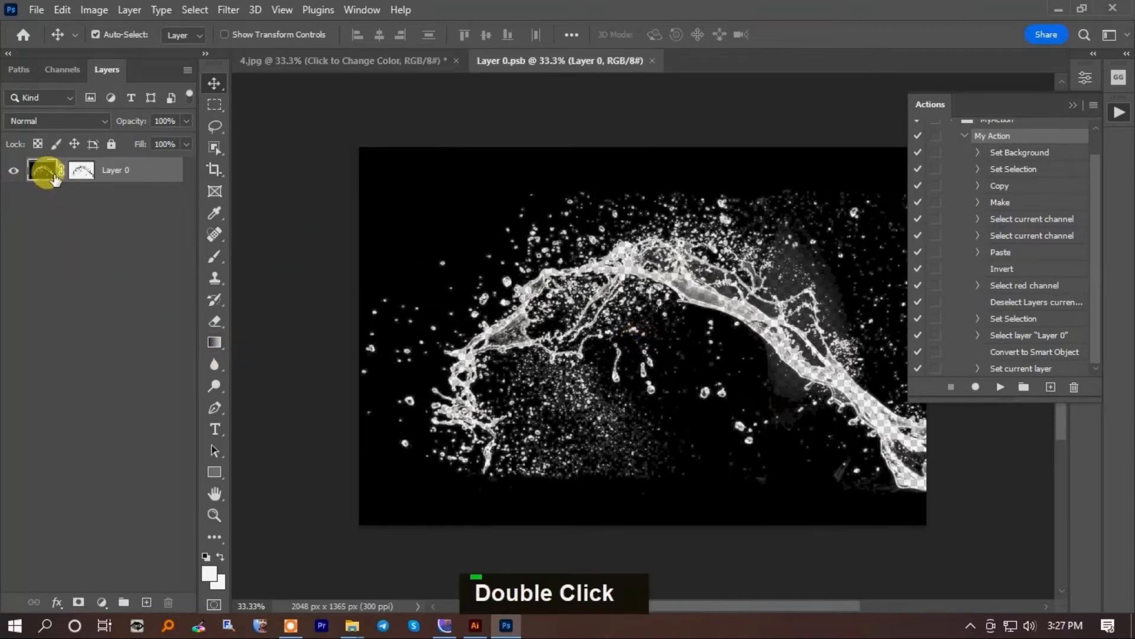
{"action": "left_click", "coordinate": [82, 170]}
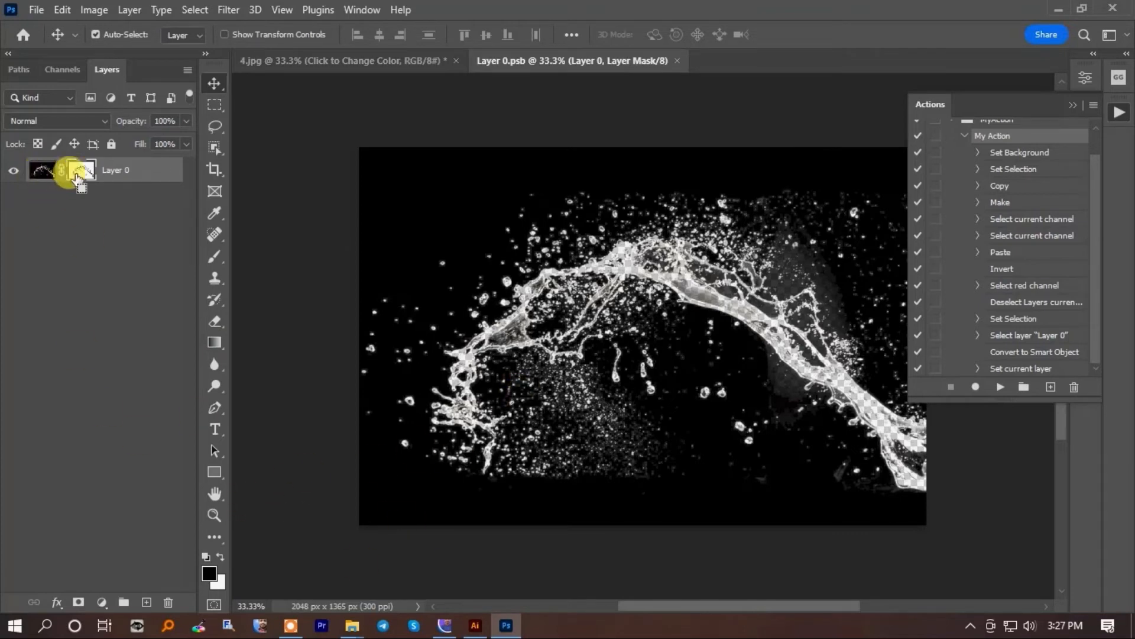
{"action": "key", "text": "ctrl+i"}
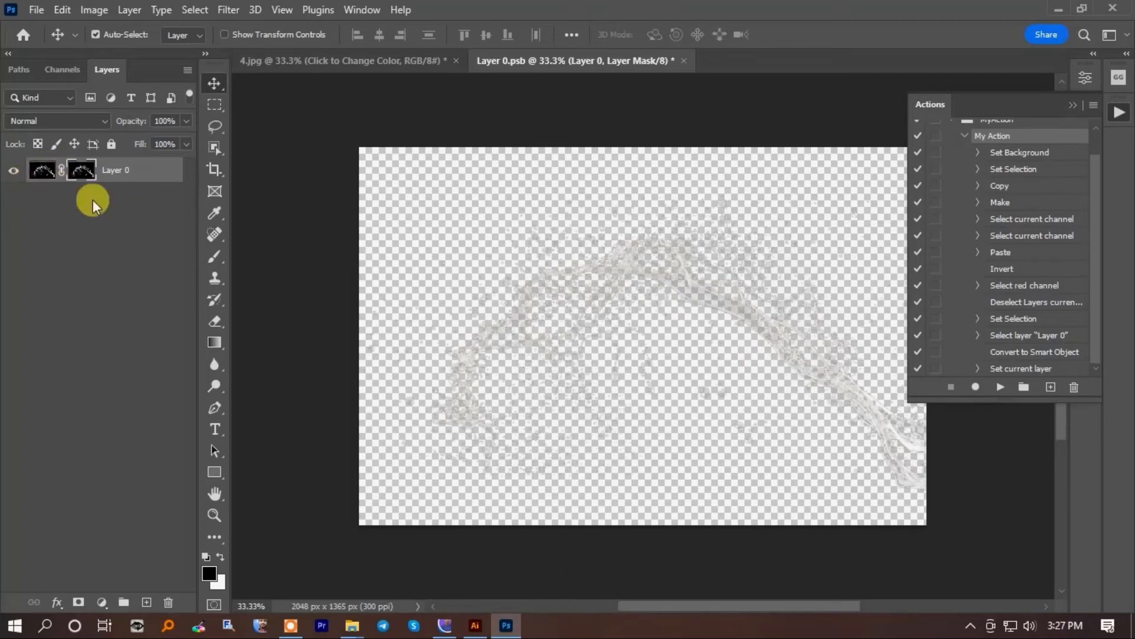
- Fill Layer 0 with red, ff0000, then save and close the smart object's contents
{"action": "double_click", "coordinate": [209, 572]}
{"action": "left_click_drag", "start_coordinate": [261, 446], "coordinate": [323, 320]}
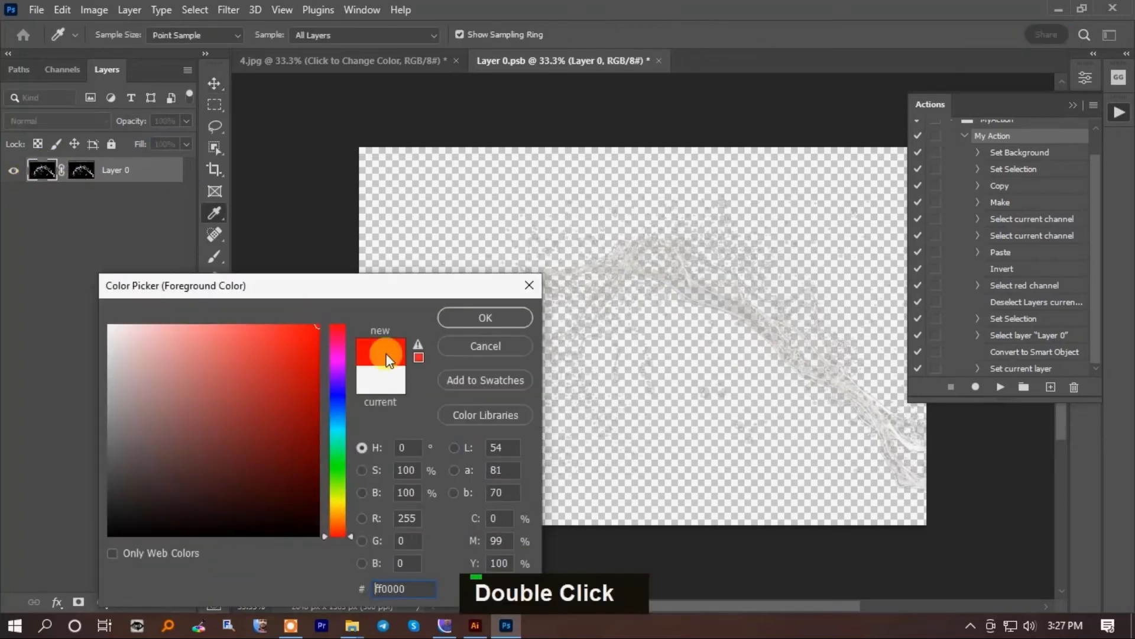
{"action": "left_click", "coordinate": [454, 322]}
{"action": "key", "text": "alt+BackSpace"}
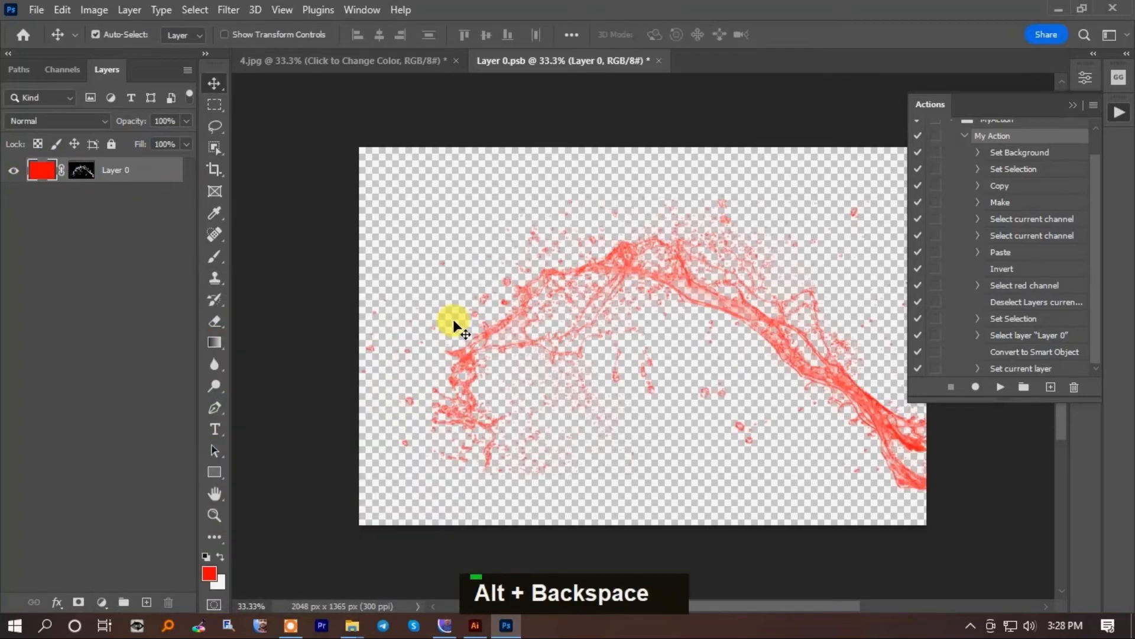
{"action": "key", "text": "ctrl+s"}
{"action": "left_click", "coordinate": [654, 61]}
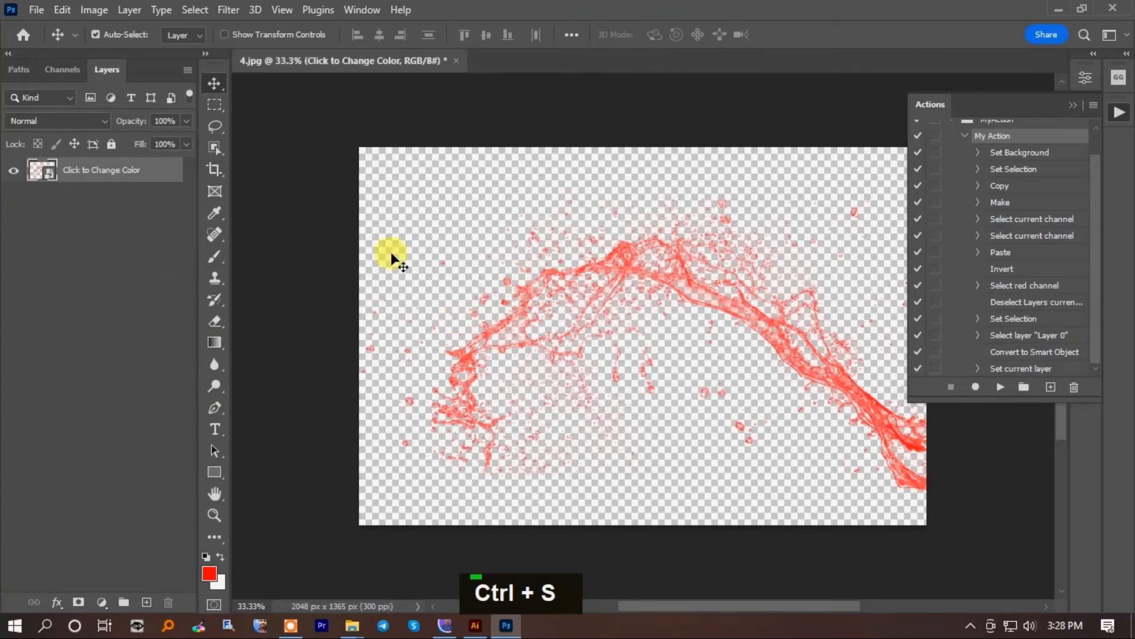
- Add a solid color fill layer in dark blue, 132a69, and place it beneath the splash layer
{"action": "left_click", "coordinate": [102, 601]}
{"action": "left_click", "coordinate": [125, 300]}
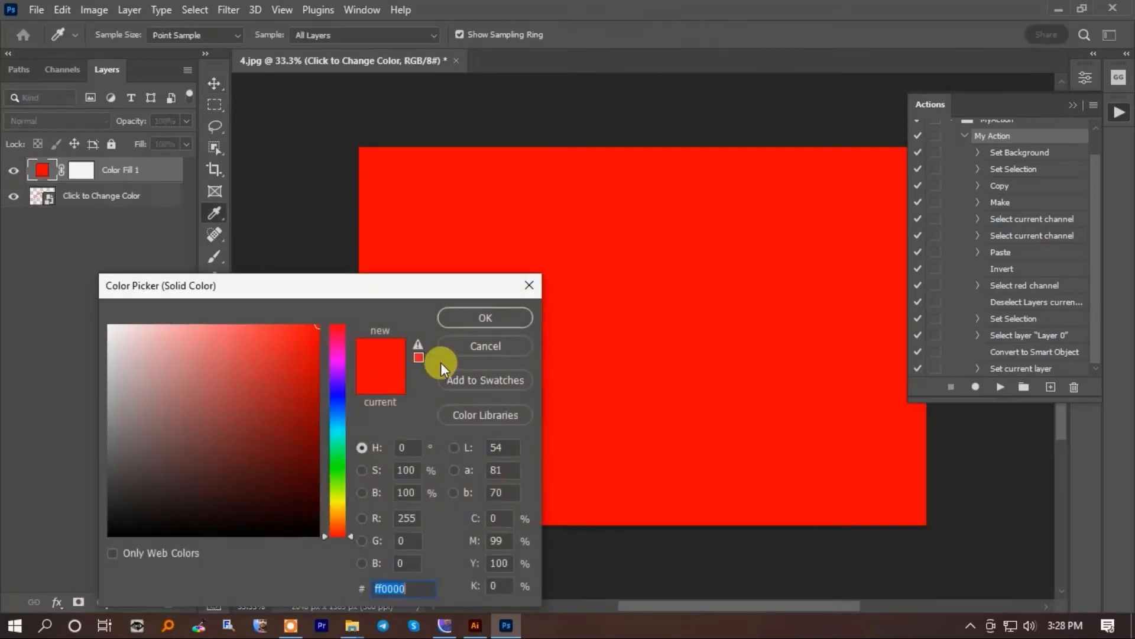
{"action": "left_click_drag", "start_coordinate": [307, 338], "coordinate": [316, 535]}
{"action": "left_click_drag", "start_coordinate": [338, 461], "coordinate": [340, 406]}
{"action": "left_click_drag", "start_coordinate": [256, 342], "coordinate": [280, 449]}
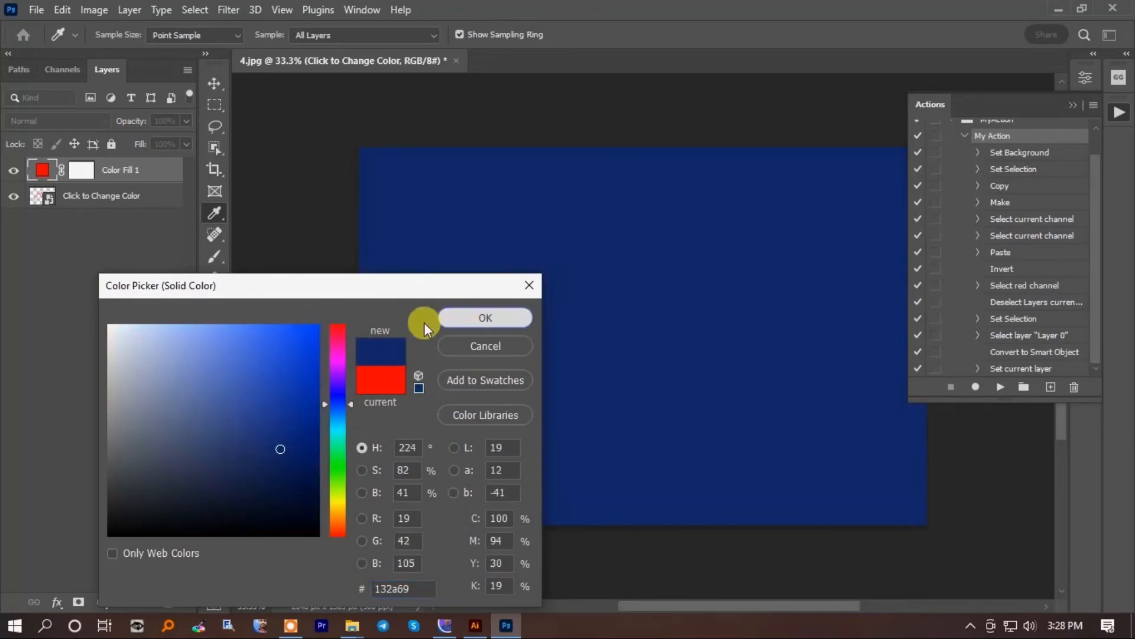
{"action": "left_click", "coordinate": [465, 327]}
{"action": "left_click_drag", "start_coordinate": [152, 170], "coordinate": [152, 211]}
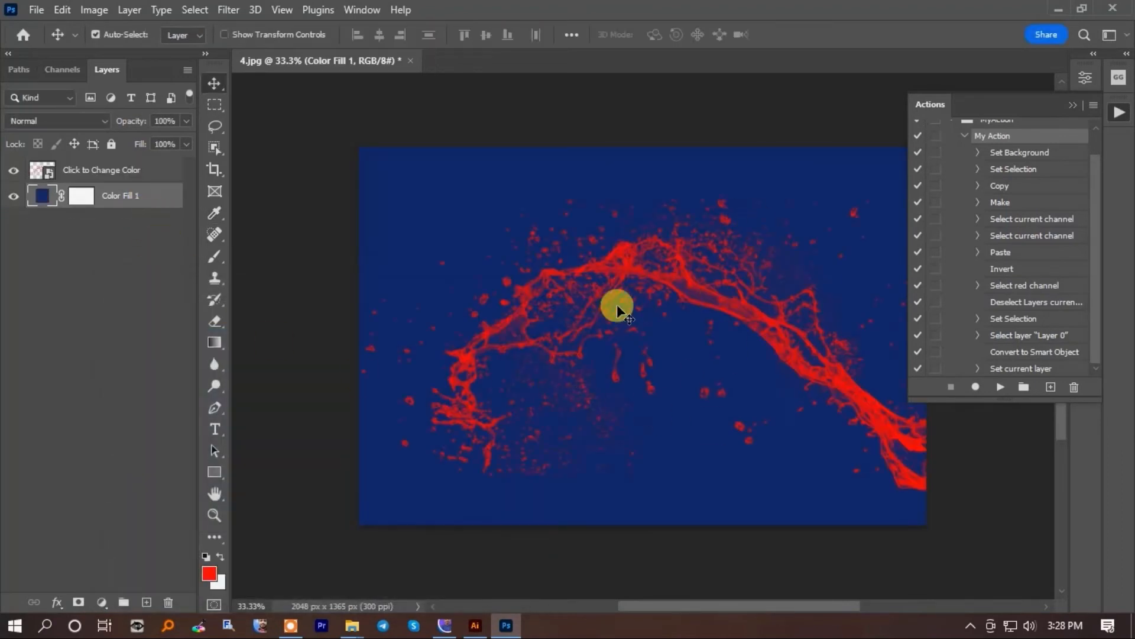
- Change the Color Fill 1 layer from dark blue to black, 000000
{"action": "double_click", "coordinate": [48, 203]}
{"action": "left_click_drag", "start_coordinate": [233, 424], "coordinate": [16, 527]}
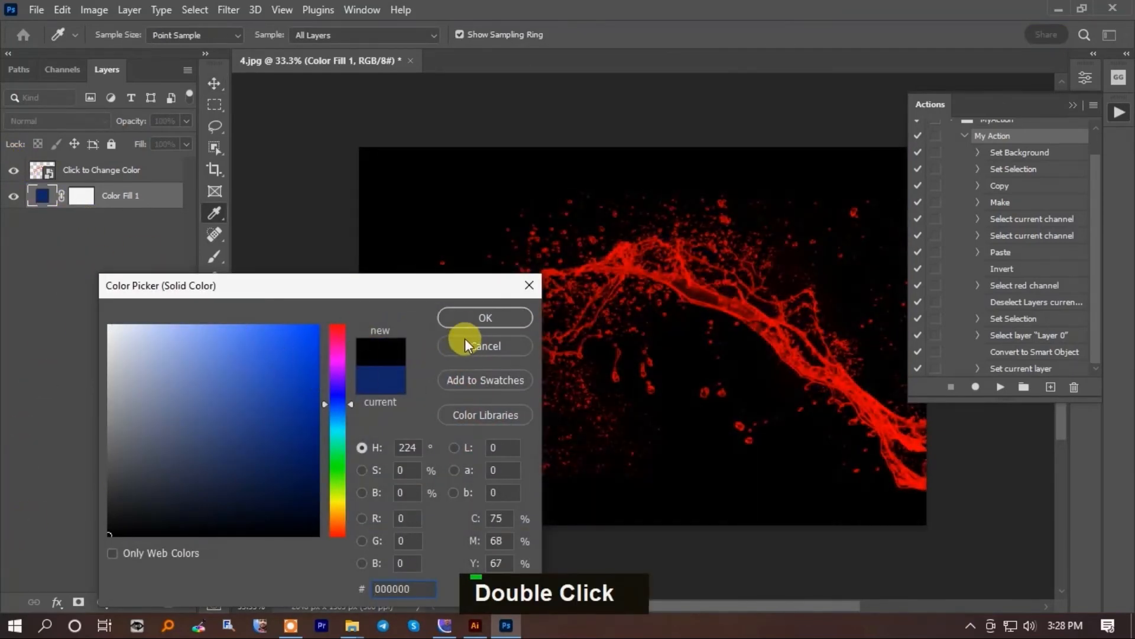
{"action": "left_click", "coordinate": [462, 319]}
- Open the splash smart object in 4.jpg, refill Layer 0 with white, then save and close it
{"action": "double_click", "coordinate": [42, 170]}
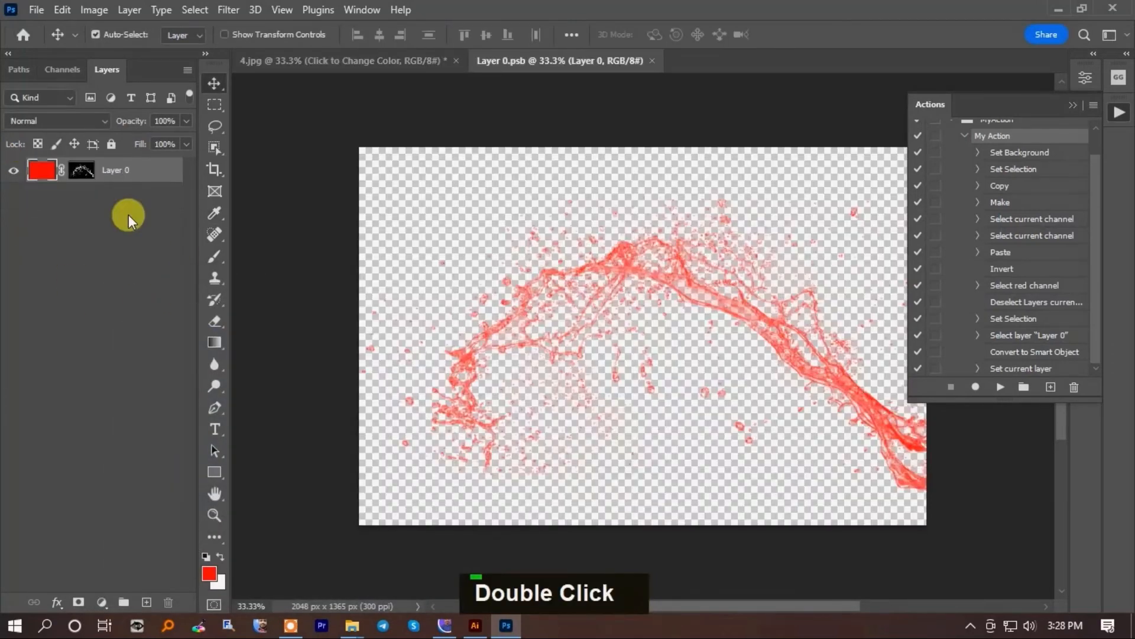
{"action": "key", "text": "alt"}
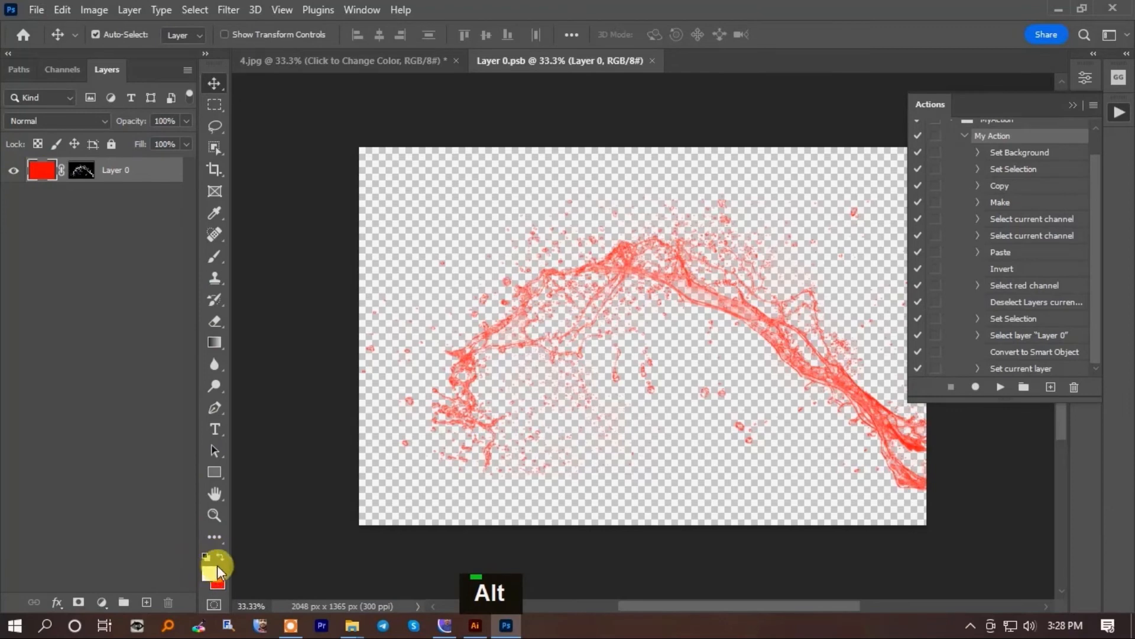
{"action": "key", "text": "alt+BackSpace"}
{"action": "key", "text": "ctrl+s"}
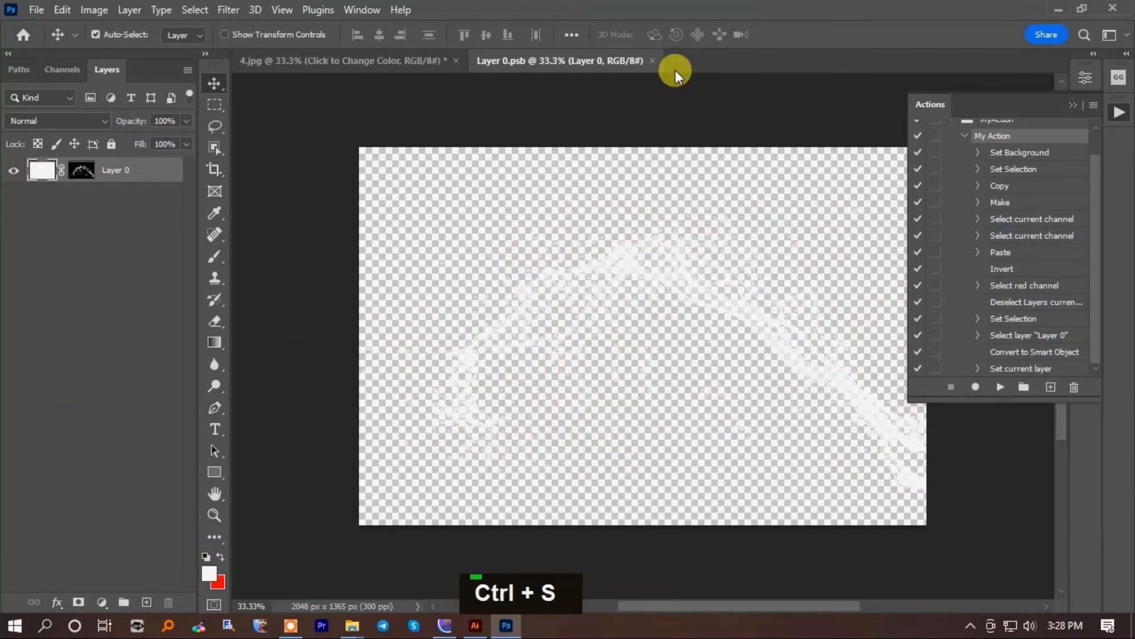
{"action": "left_click", "coordinate": [653, 60]}
- Set the Color Fill 1 layer to a near-black shade and nudge the splash slightly down and to the left
{"action": "double_click", "coordinate": [43, 196]}
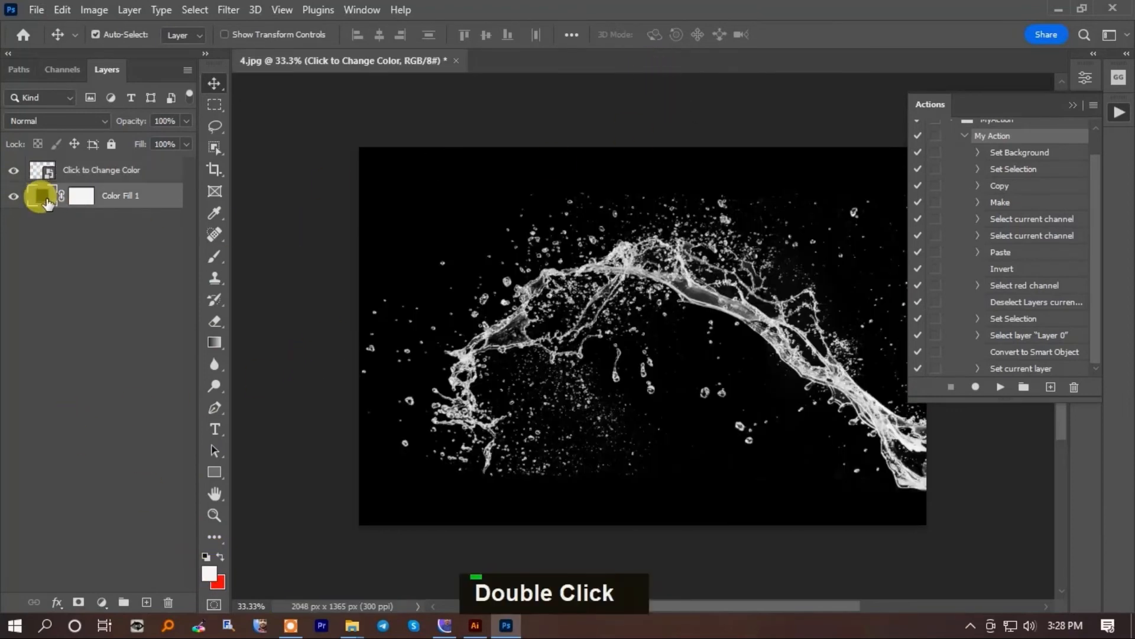
{"action": "left_click_drag", "start_coordinate": [236, 398], "coordinate": [248, 529]}
{"action": "left_click", "coordinate": [473, 322]}
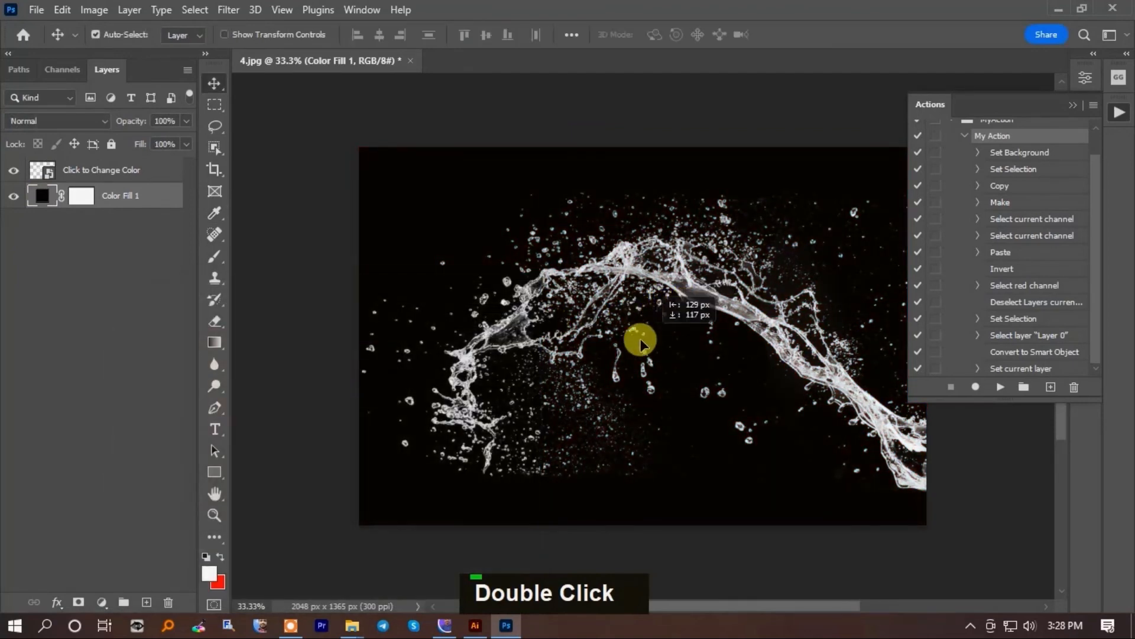
{"action": "mouse_move", "coordinate": [677, 300]}
{"action": "left_mouse_down"}
{"action": "mouse_move", "coordinate": [614, 304]}
{"action": "mouse_move", "coordinate": [584, 341]}
{"action": "mouse_move", "coordinate": [732, 334]}
{"action": "mouse_move", "coordinate": [663, 310]}
{"action": "left_mouse_up"}
- Create a new layer between the splash and Color Fill 1 layers and activate the Brush tool
{"action": "left_click", "coordinate": [146, 602]}
{"action": "left_click_drag", "start_coordinate": [133, 172], "coordinate": [165, 208]}
{"action": "key", "text": "b"}
{"action": "left_click", "coordinate": [553, 384]}
{"action": "left_click_drag", "start_coordinate": [590, 310], "coordinate": [527, 436]}
{"action": "key", "text": "ctrl+z"}
- Make red the foreground color, dab a soft brush spot behind the splash, and undo the dab
{"action": "left_click", "coordinate": [222, 557]}
{"action": "double_click", "coordinate": [585, 311]}
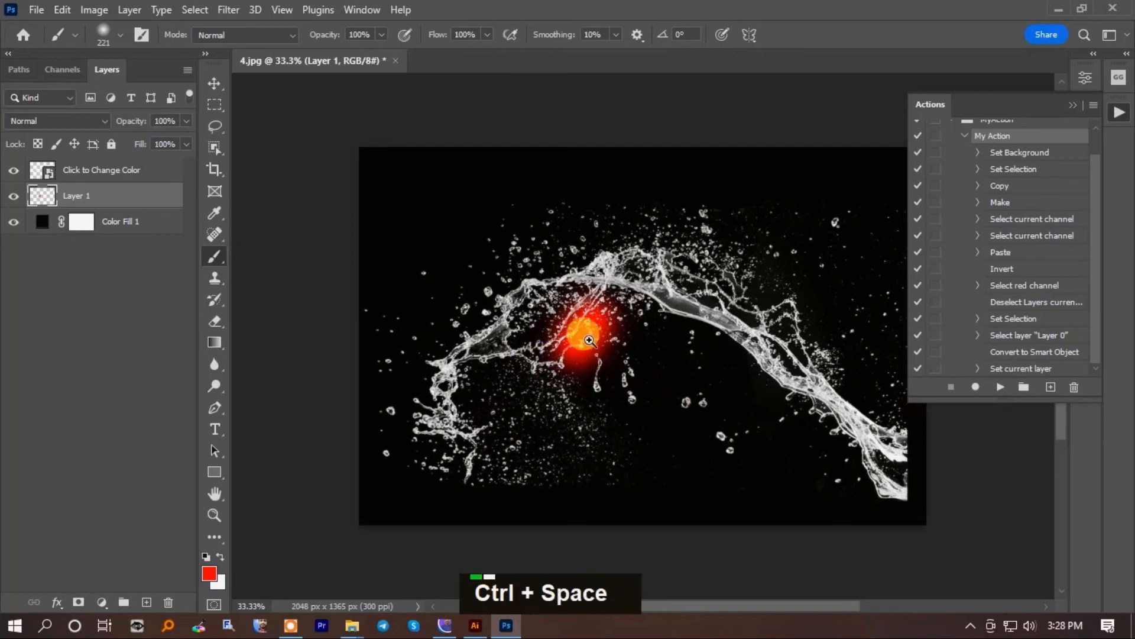
{"action": "scroll", "coordinate": [588, 317], "scroll_direction": "up", "scroll_amount": 6}
{"action": "key", "text": "ctrl+z"}
- Paint a diagonal red stroke on Layer 1 behind the splash edge with a 25 px brush at 100% hardness
{"action": "right_click", "coordinate": [762, 297], "text": "alt"}
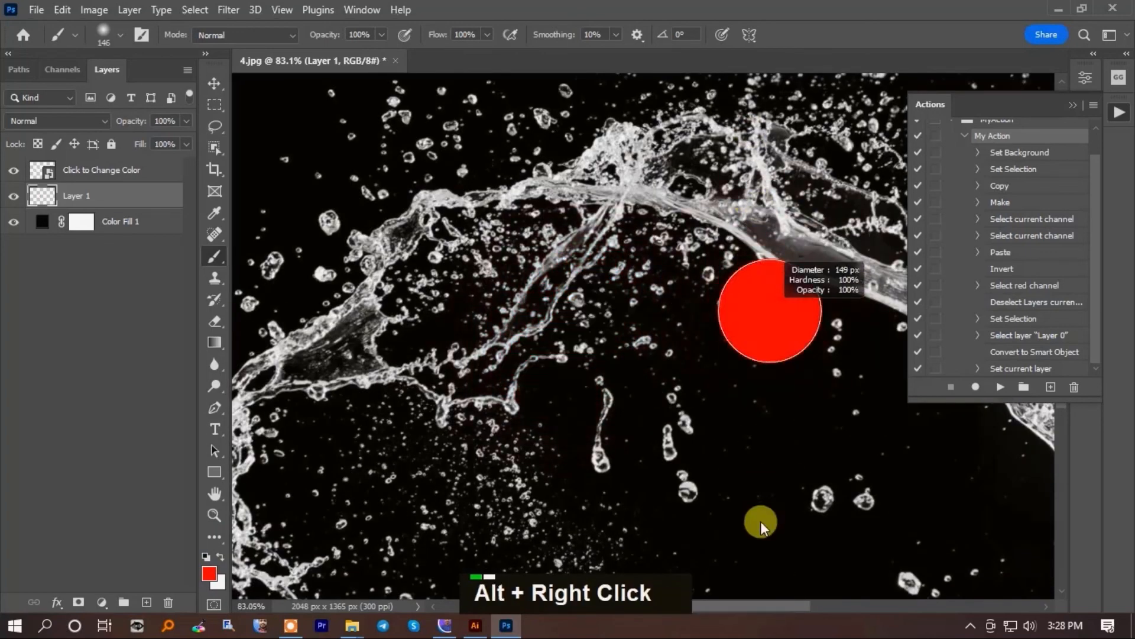
{"action": "scroll", "coordinate": [772, 272], "scroll_direction": "up", "scroll_amount": 6}
{"action": "right_click", "coordinate": [766, 293], "text": "alt"}
{"action": "left_click_drag", "start_coordinate": [695, 281], "coordinate": [839, 204]}
{"action": "scroll", "coordinate": [827, 225], "scroll_direction": "up", "scroll_amount": 2}
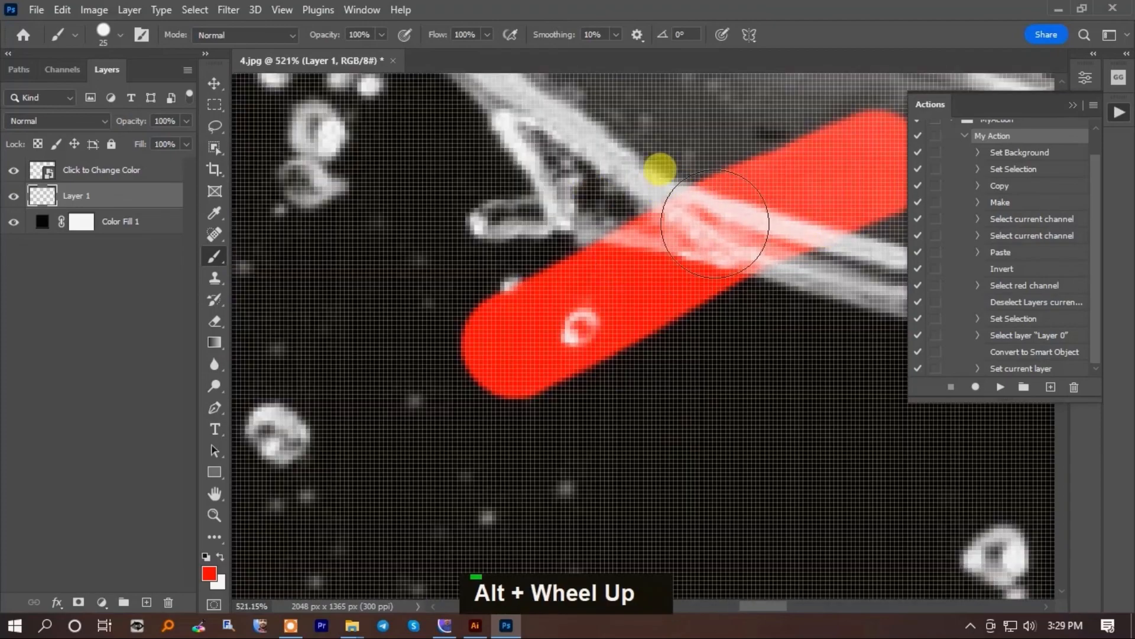